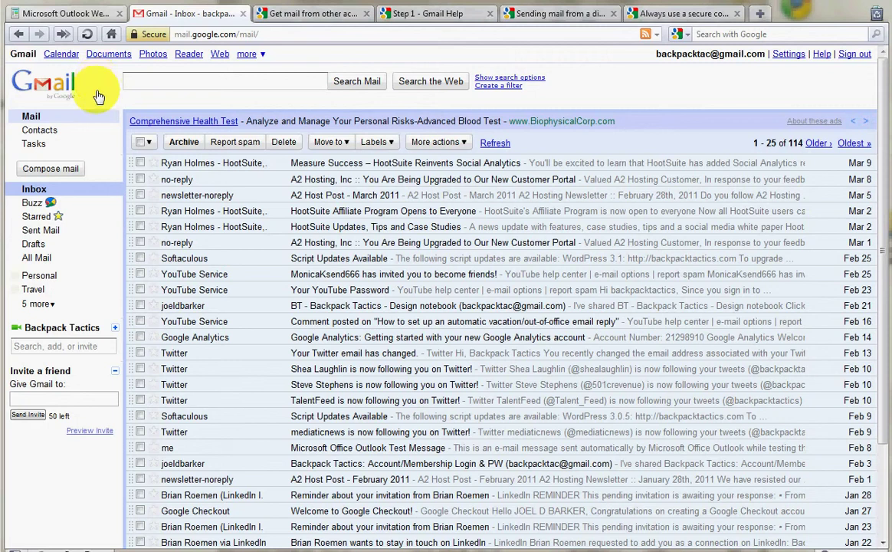
Step: Open Gmail settings on the Accounts and Import tab, which shows the POP3 mail-checking option
left_click(785, 56)
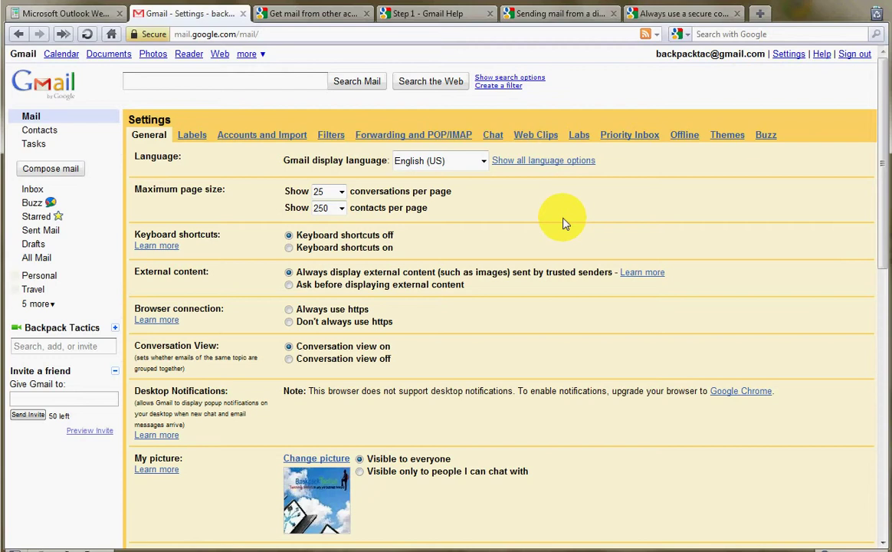
left_click(256, 145)
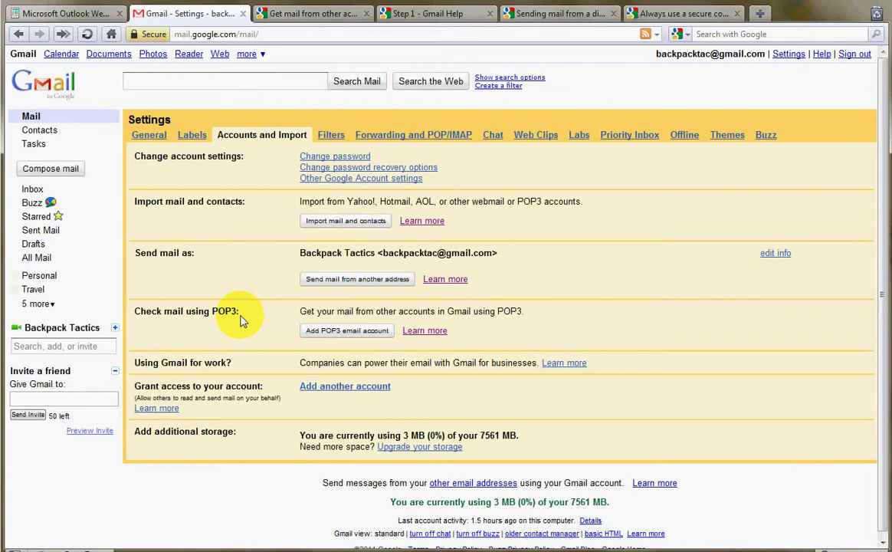
Step: Add the school e-mail address as a POP3 account and enter its password on the mail settings step
left_click(343, 337)
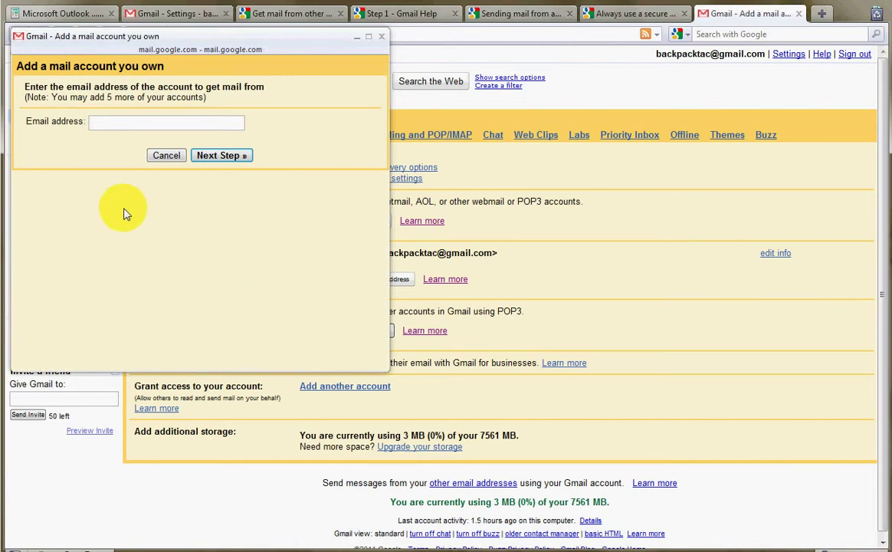
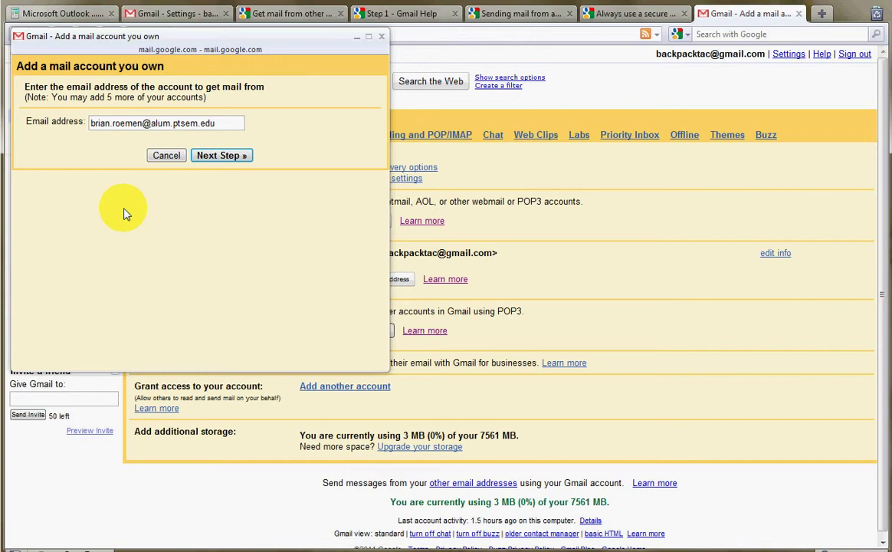
left_click(222, 156)
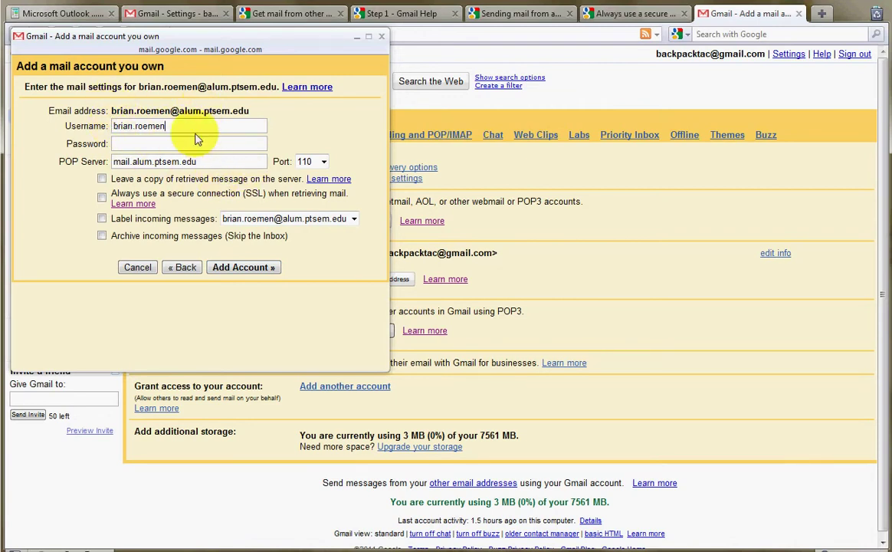
left_click(146, 145)
type("••••••••••••")
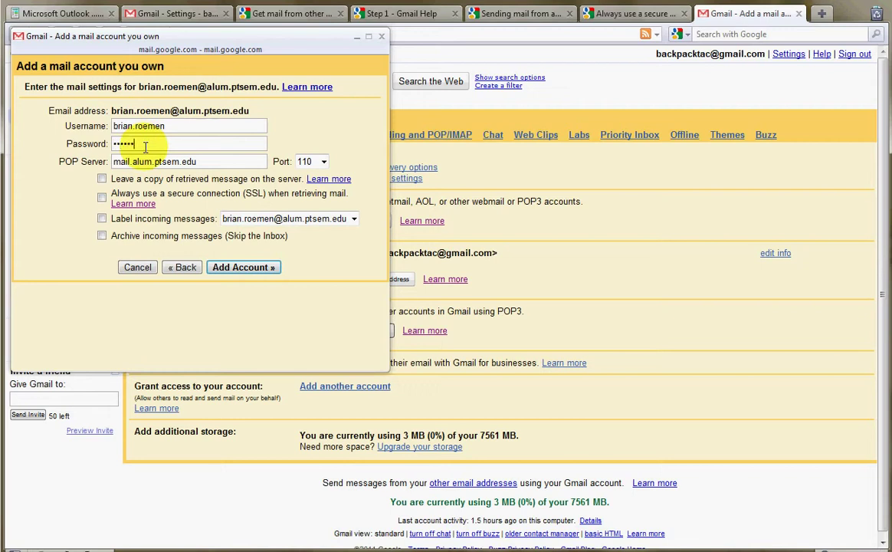
type("••••••")
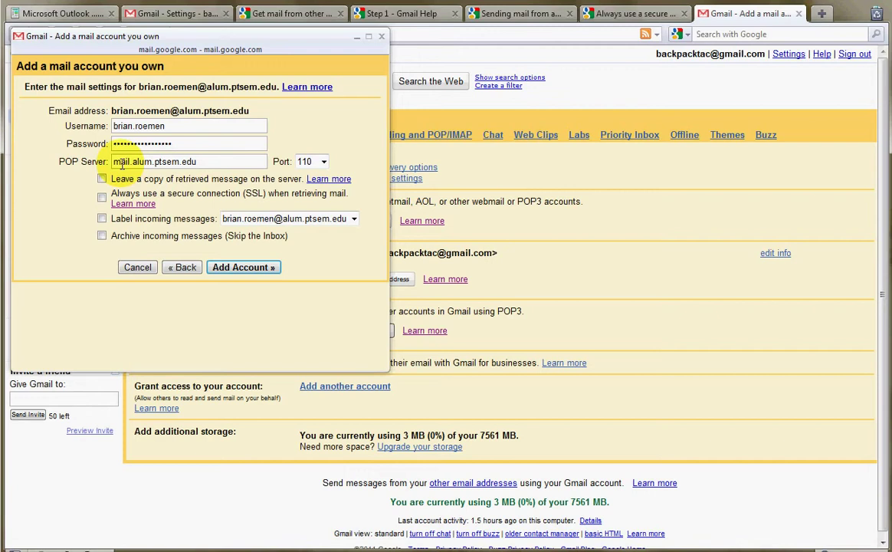
Step: Replace the POP server name with eden-owa01.pts-eden.org, copied from the notes file
double_click(121, 162)
left_click_drag(121, 161, 225, 160)
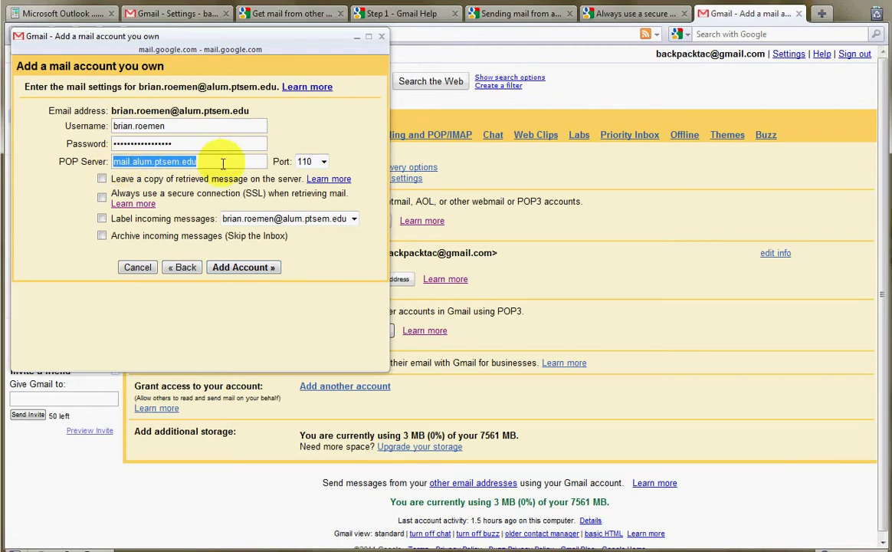
left_click(224, 160)
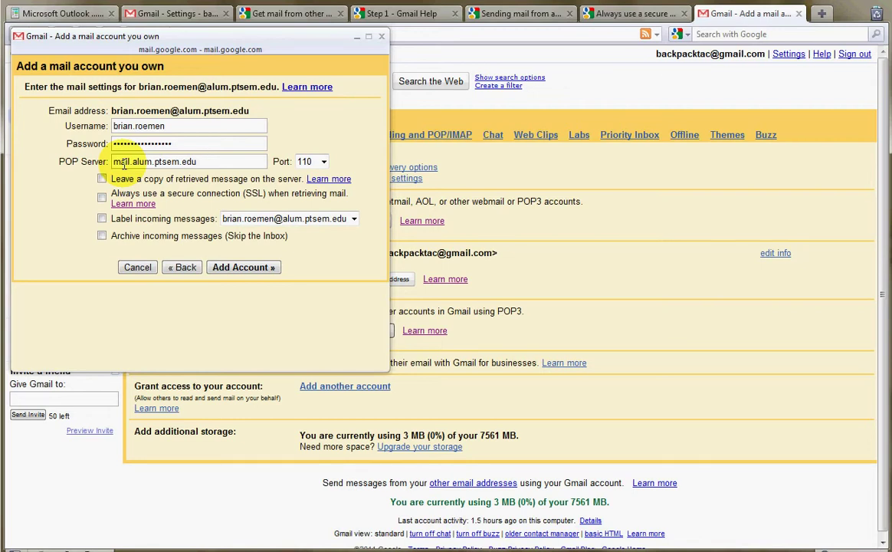
key("alt+Tab")
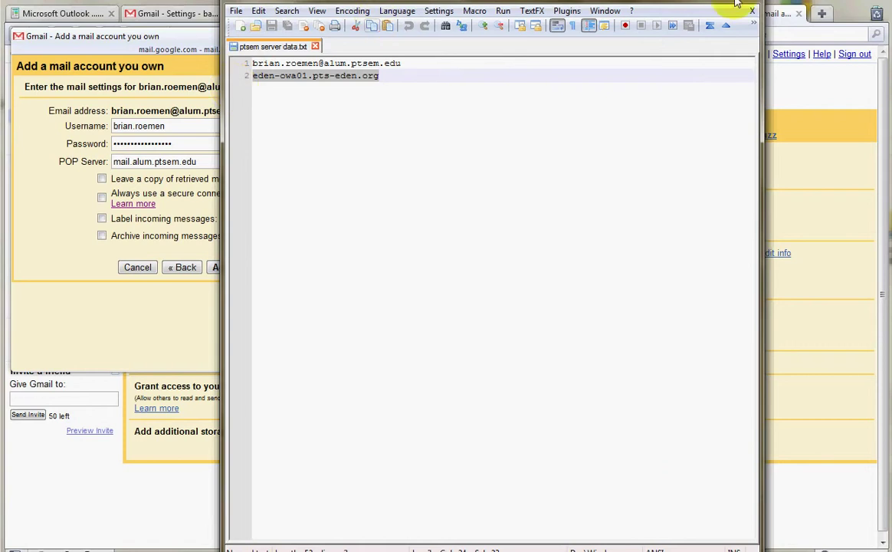
left_click(82, 167)
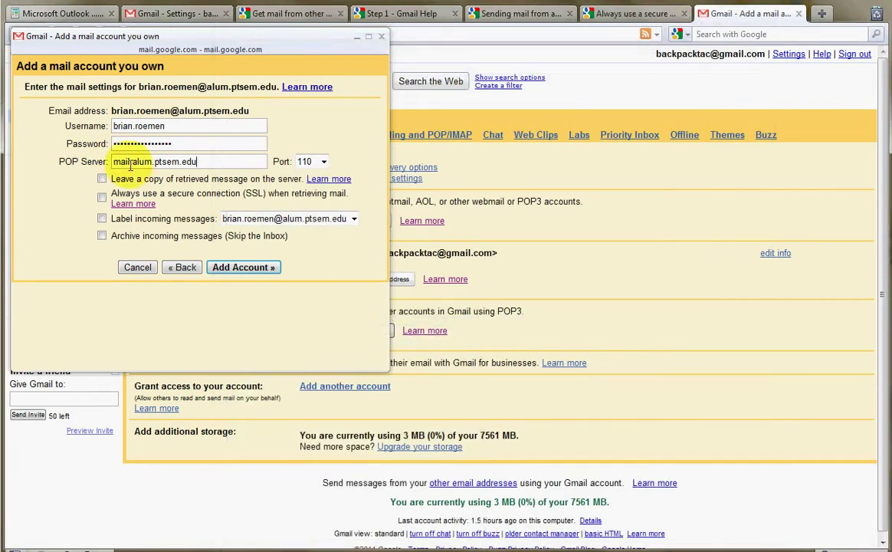
left_click_drag(114, 161, 209, 161)
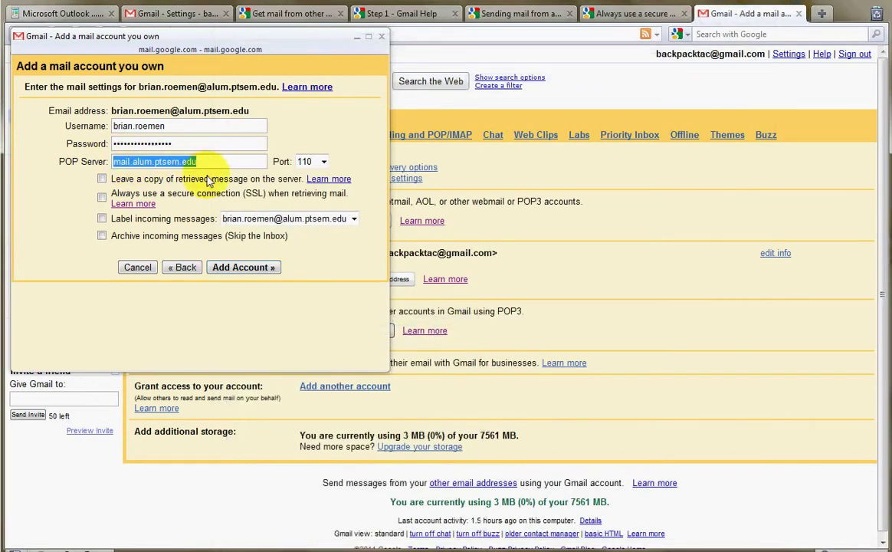
type("eden-owa01.pts-eden.org")
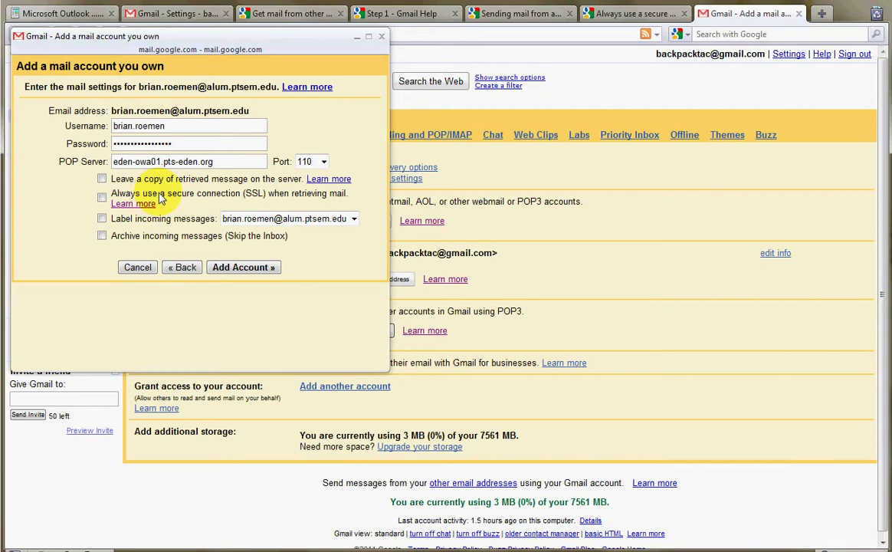
Step: Enable SSL and labelling of incoming mail with the school address, leaving archiving unchecked
left_click(102, 198)
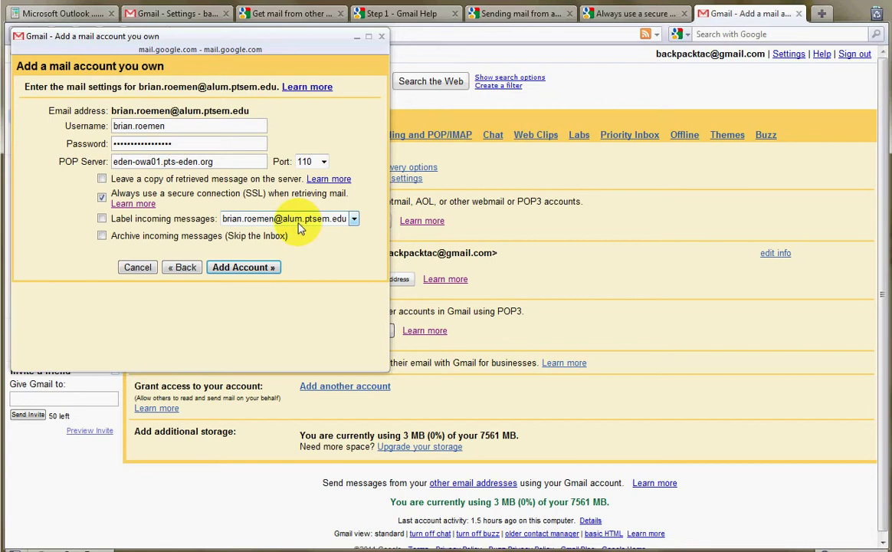
left_click(103, 219)
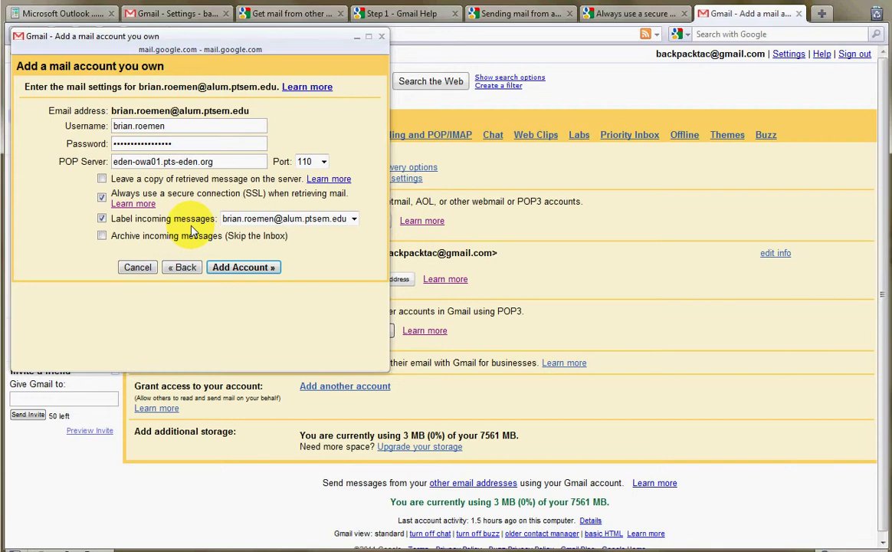
left_click(354, 220)
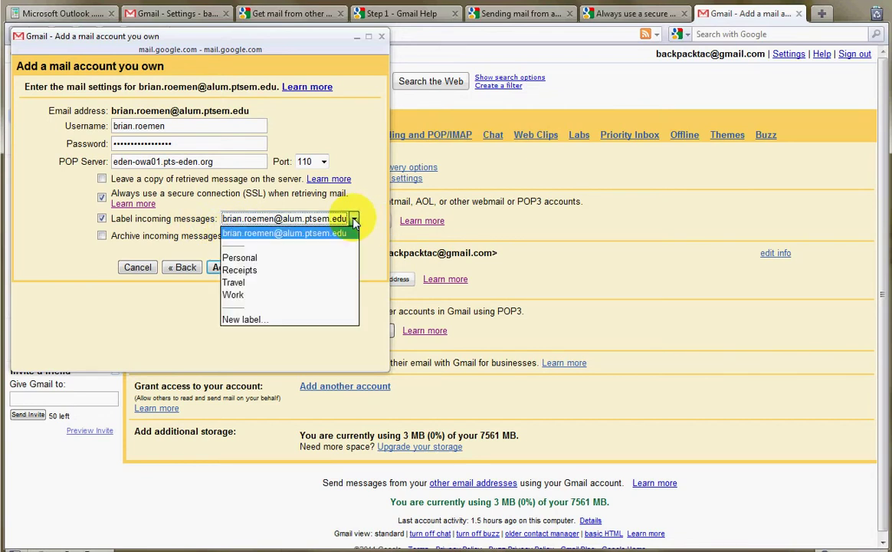
left_click(354, 219)
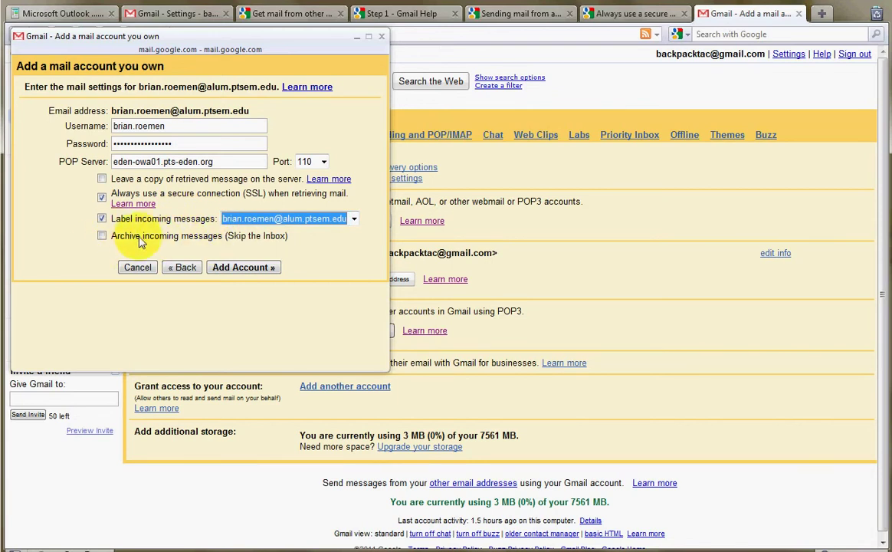
left_click(276, 240)
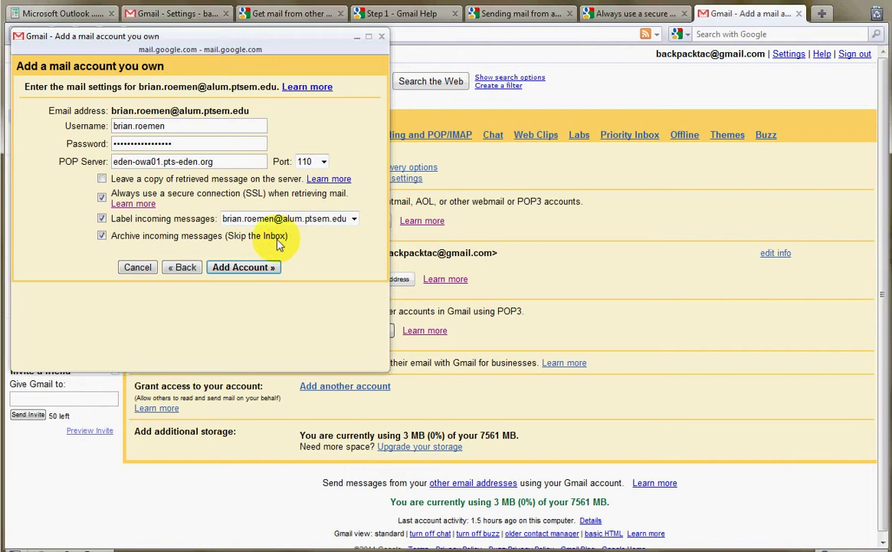
left_click(102, 235)
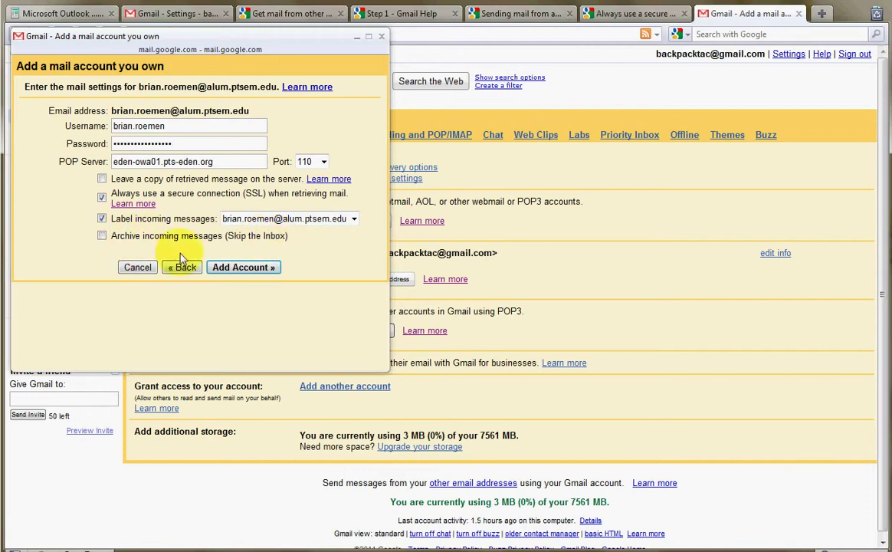
Step: After the connection error, retry adding the account with SSL off and the password re-entered
left_click(258, 271)
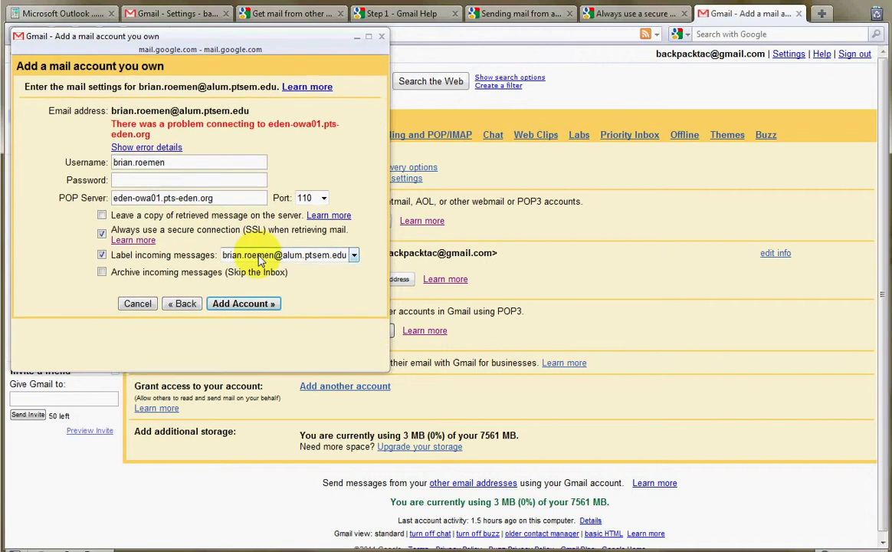
left_click(102, 234)
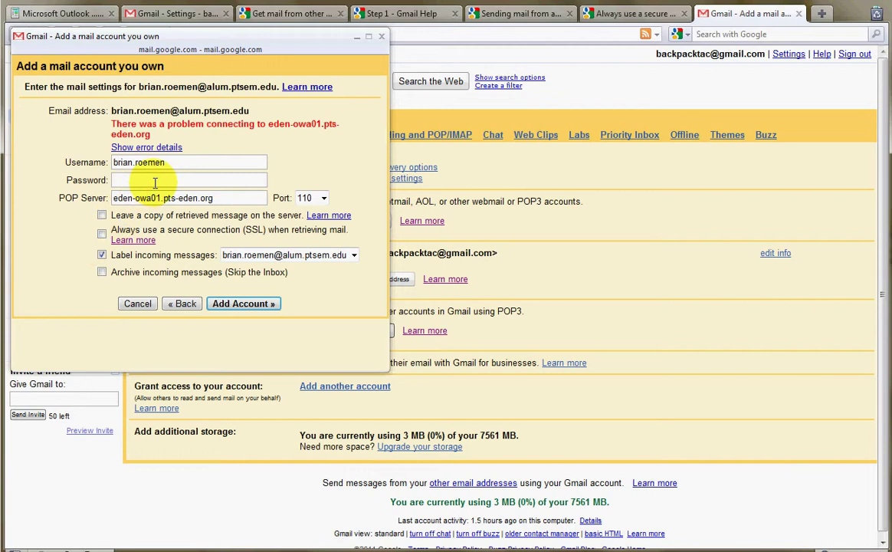
type("************")
left_click(240, 304)
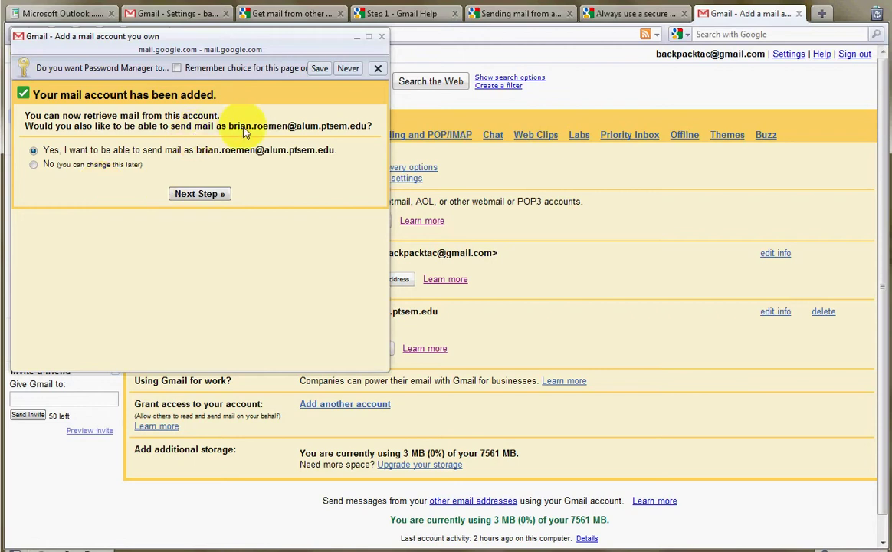
Step: Keep 'Yes, I want to be able to send mail as' the school address and continue
left_click_drag(227, 127, 368, 115)
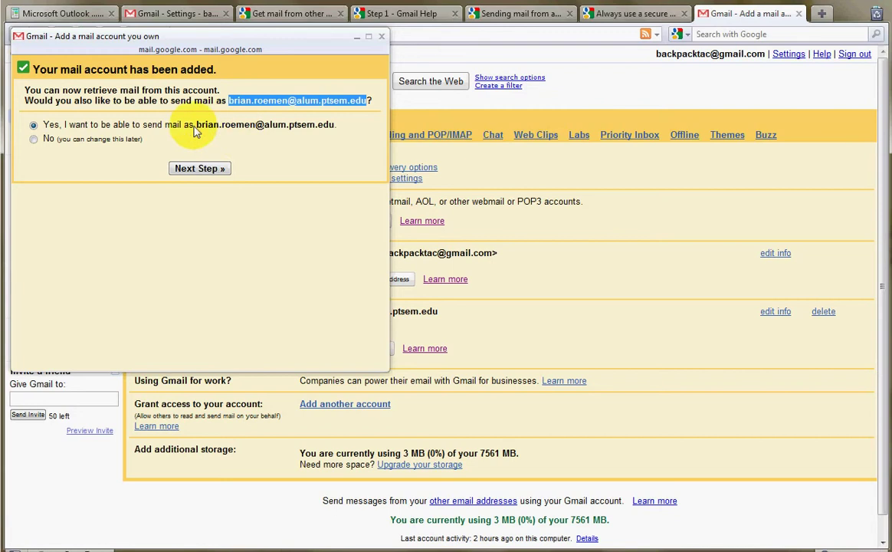
left_click(222, 170)
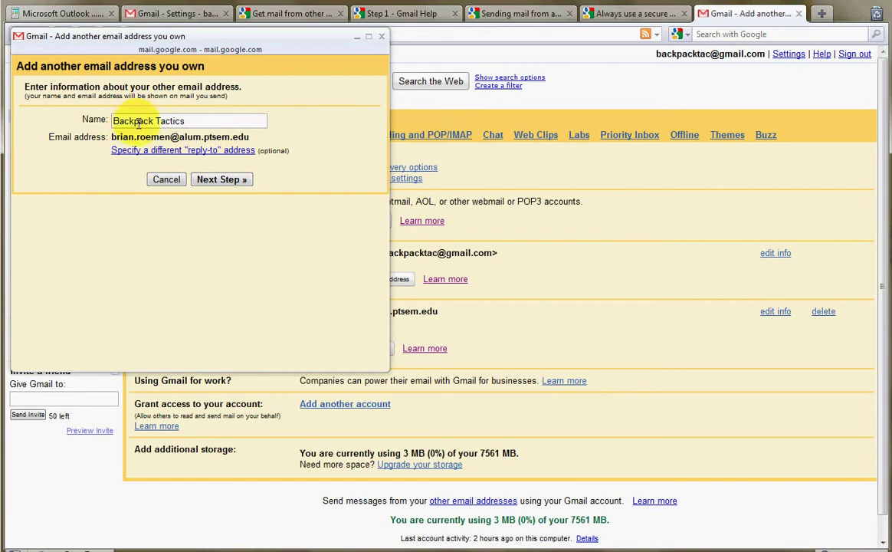
Step: Keep Backpack Tactics as the sender name and continue to the SMTP server step
left_click(201, 120)
left_click_drag(201, 120, 90, 121)
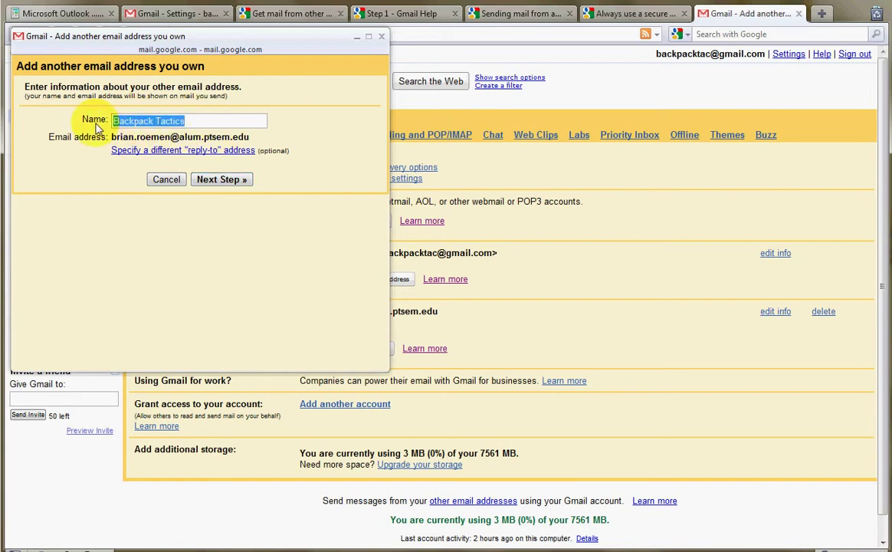
left_click(221, 188)
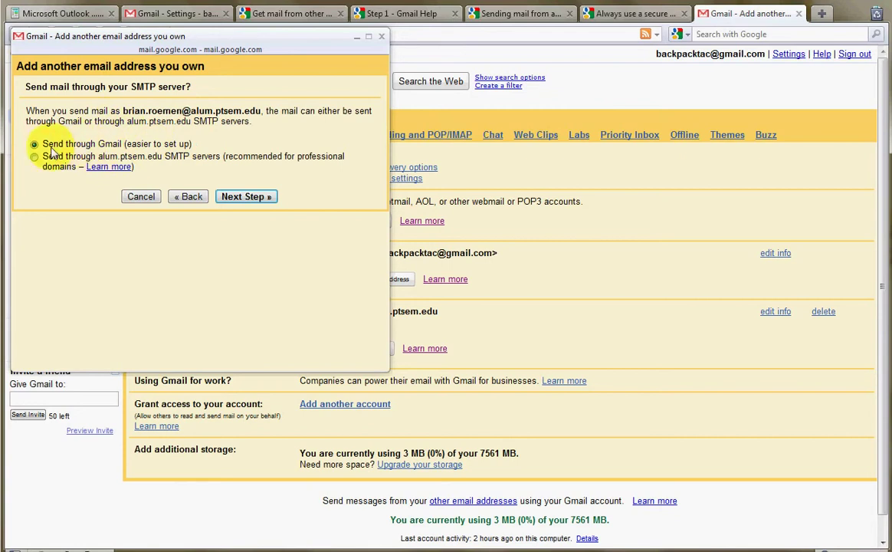
Step: Switch sending to the school's own SMTP servers, smtp.alum.ptsem.edu on port 587
left_click_drag(73, 144, 190, 145)
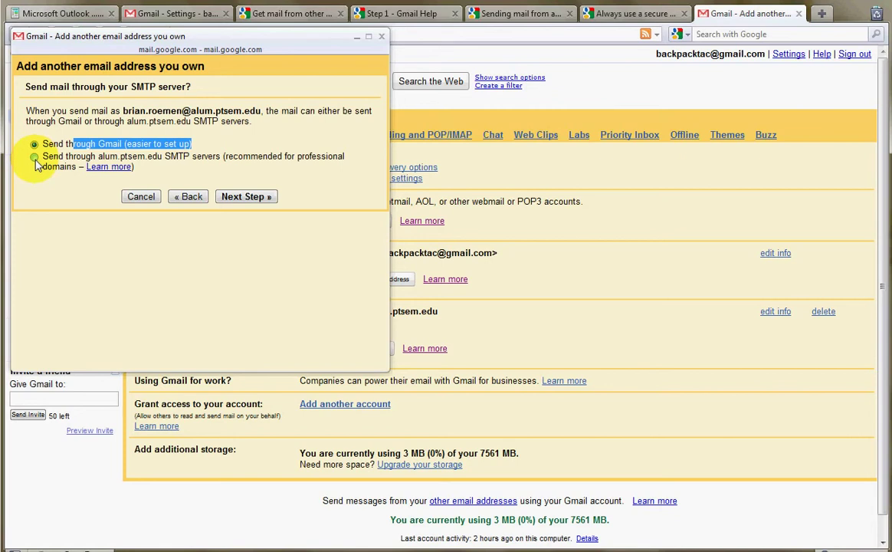
left_click(34, 158)
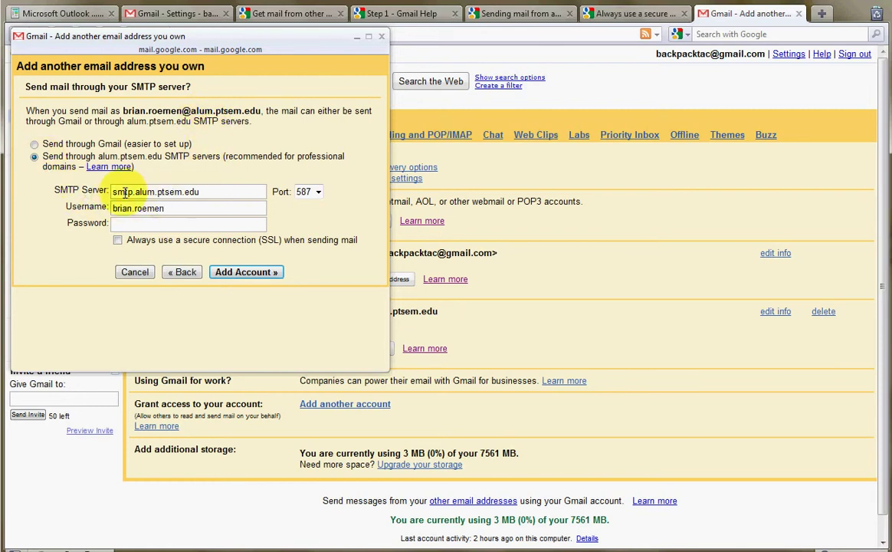
Step: Review the smtp.alum.ptsem.edu server and username fields, then revert to sending through Gmail
left_click_drag(113, 192, 212, 193)
left_click(211, 192)
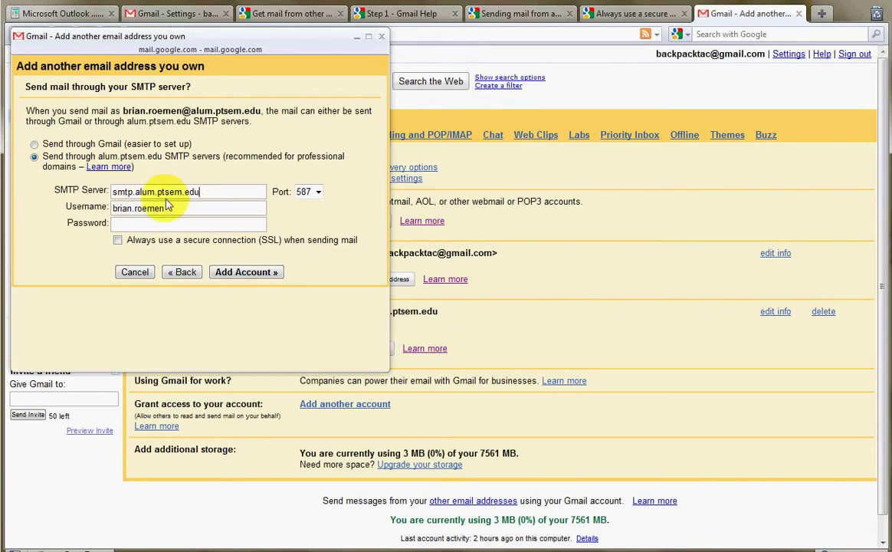
left_click_drag(113, 193, 209, 193)
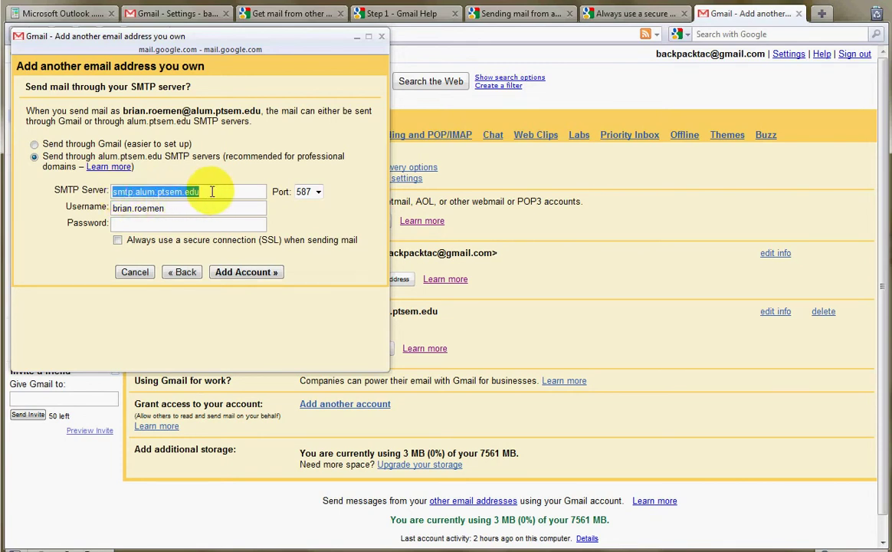
left_click(213, 192)
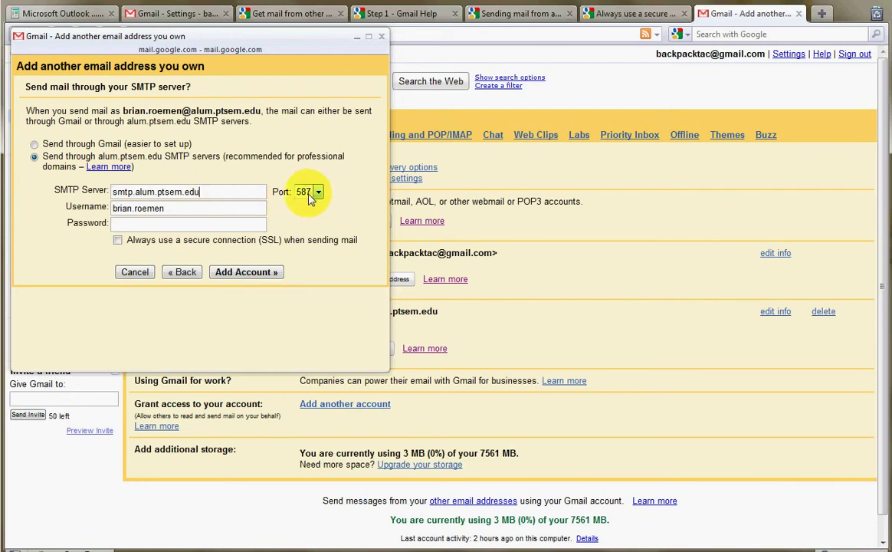
left_click(169, 207)
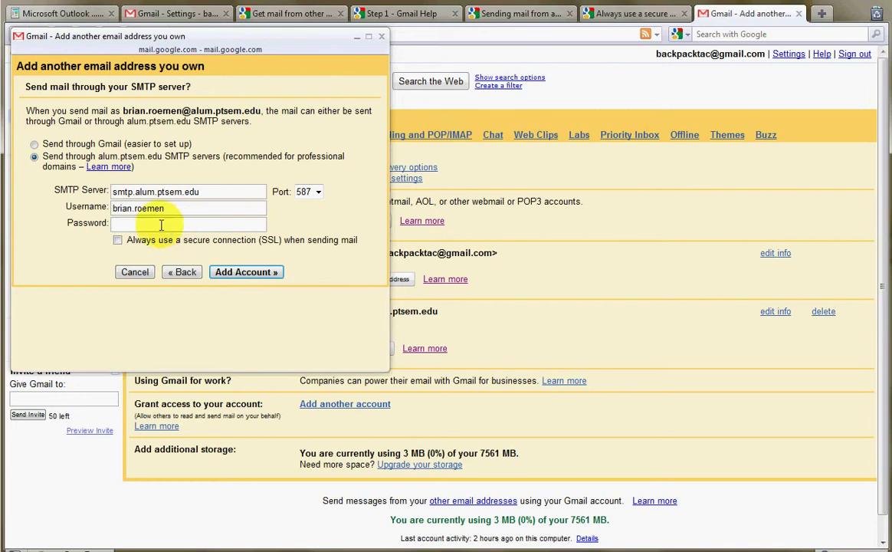
left_click(33, 145)
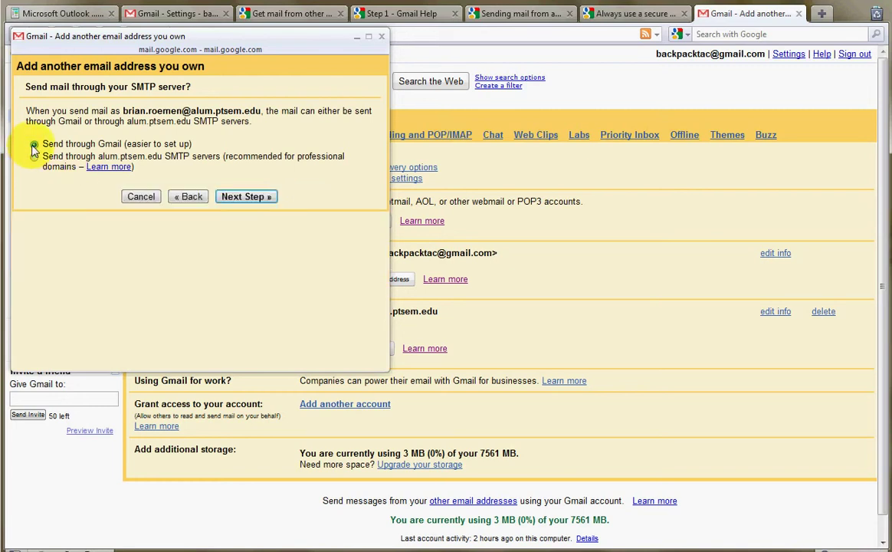
Step: Send a verification email to the school address and switch to the school's Outlook Web Access inbox
left_click(245, 198)
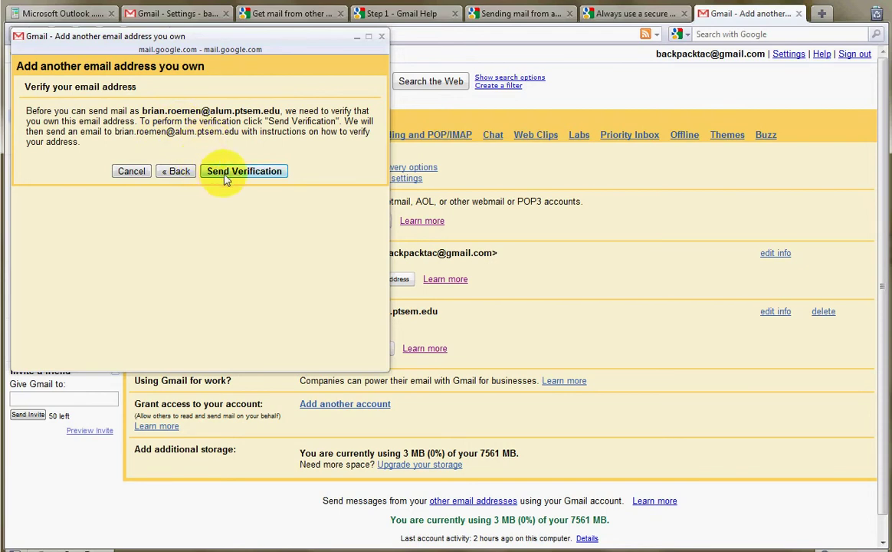
left_click(237, 175)
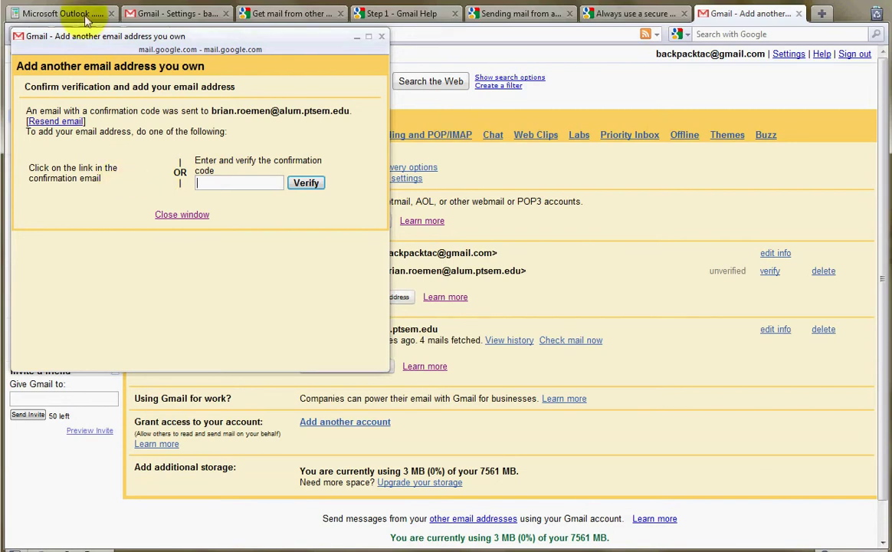
left_click(48, 14)
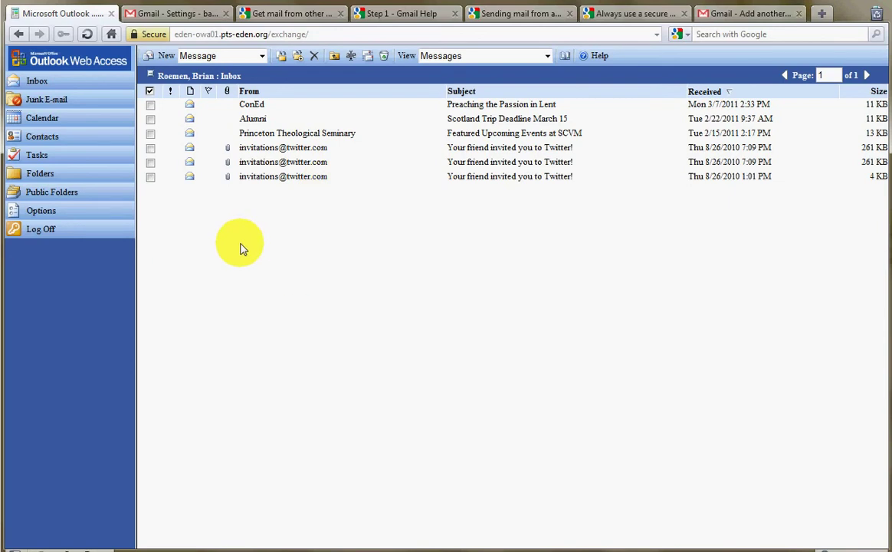
Step: Refresh the Outlook inbox, open the Gmail Confirmation message and select its confirmation code
left_click(36, 82)
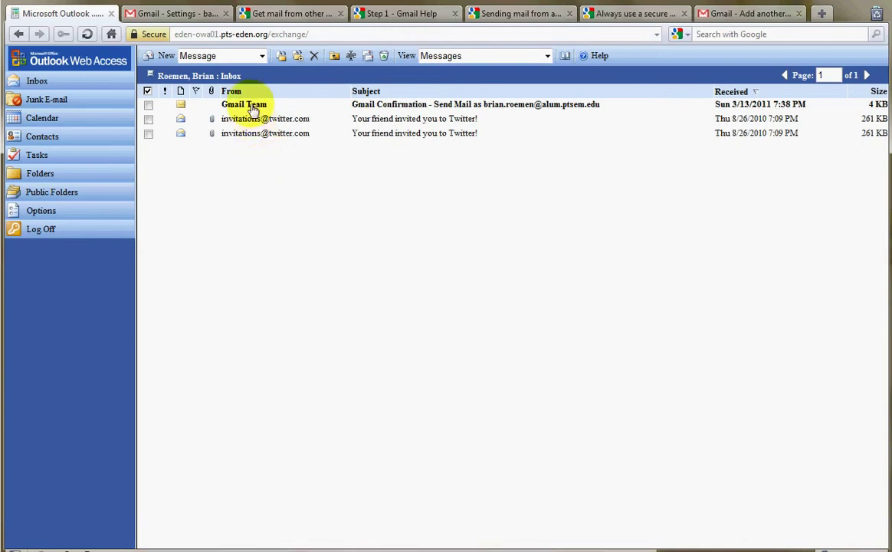
left_click(245, 108)
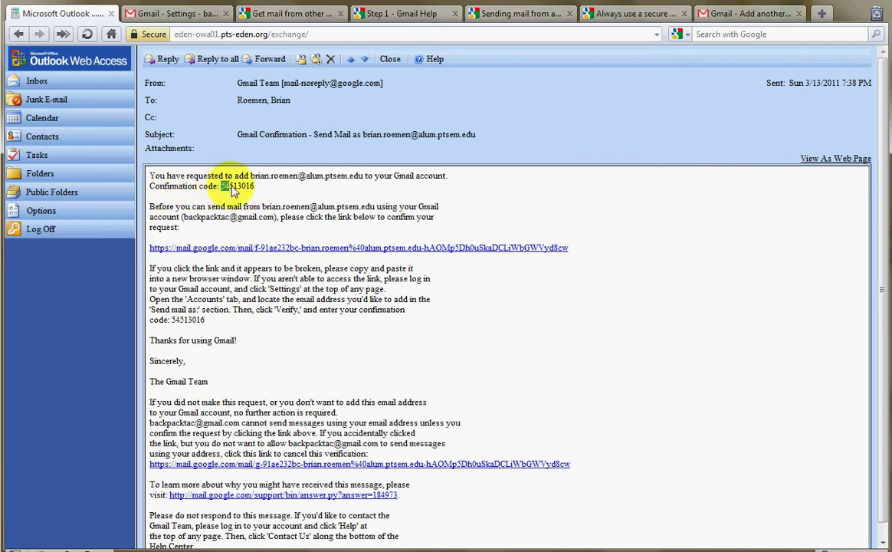
left_click_drag(222, 191, 256, 190)
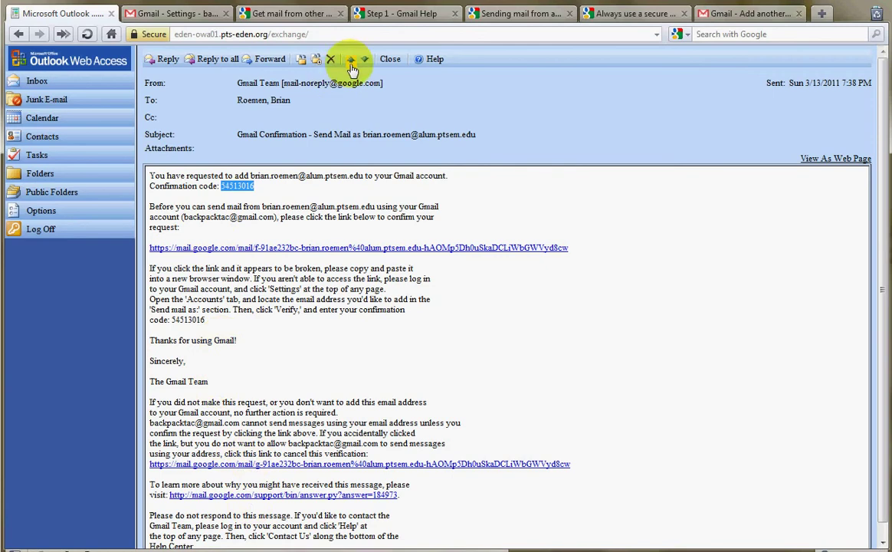
Step: Verify the school address in Gmail's popup with the confirmation code, then return to Settings
left_click(759, 14)
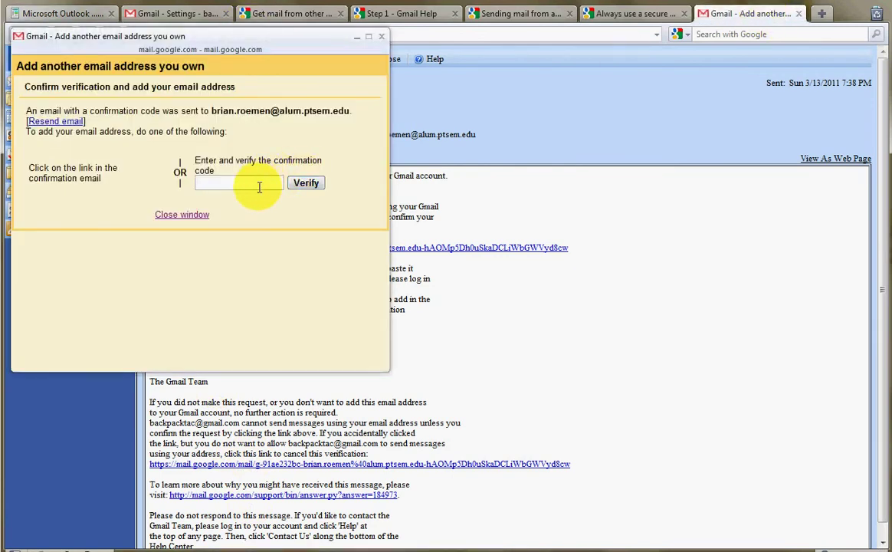
left_click(306, 183)
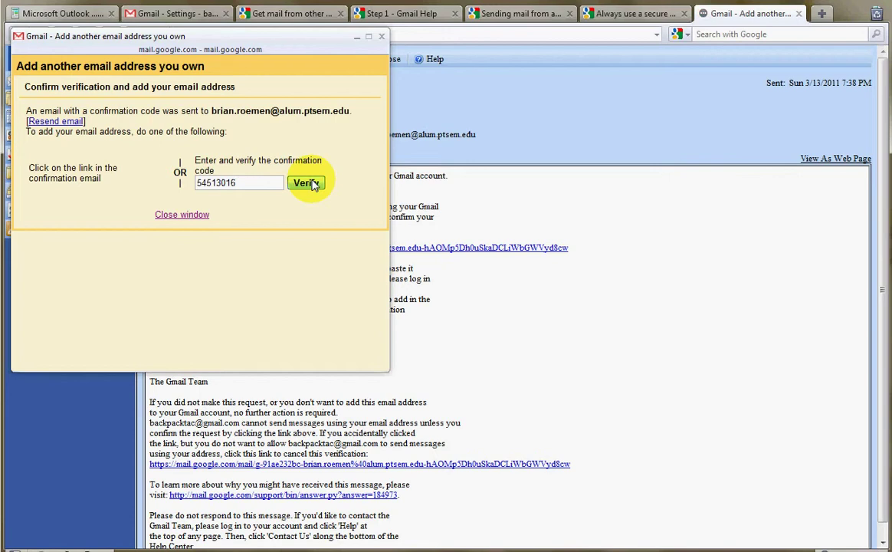
left_click(177, 14)
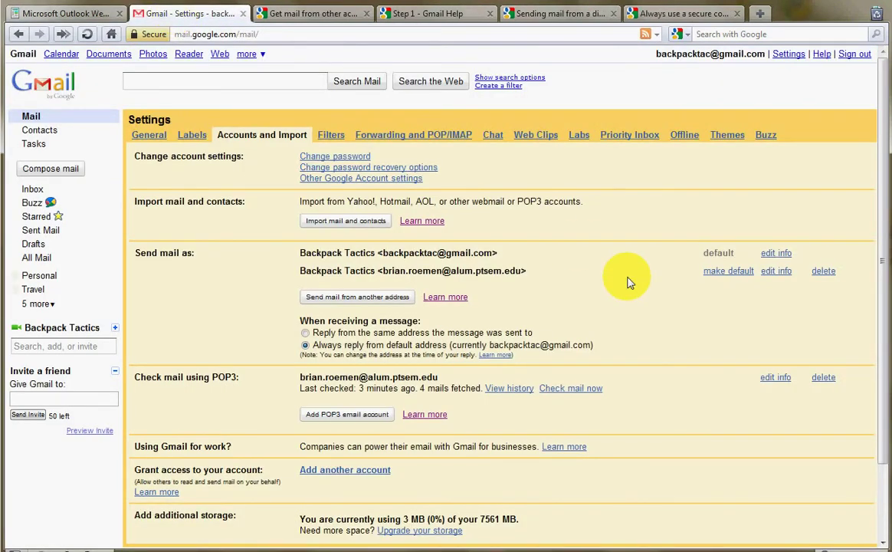
Step: Review the Backpack Tactics addresses listed under Send mail as
scroll(629, 282, "down", 3)
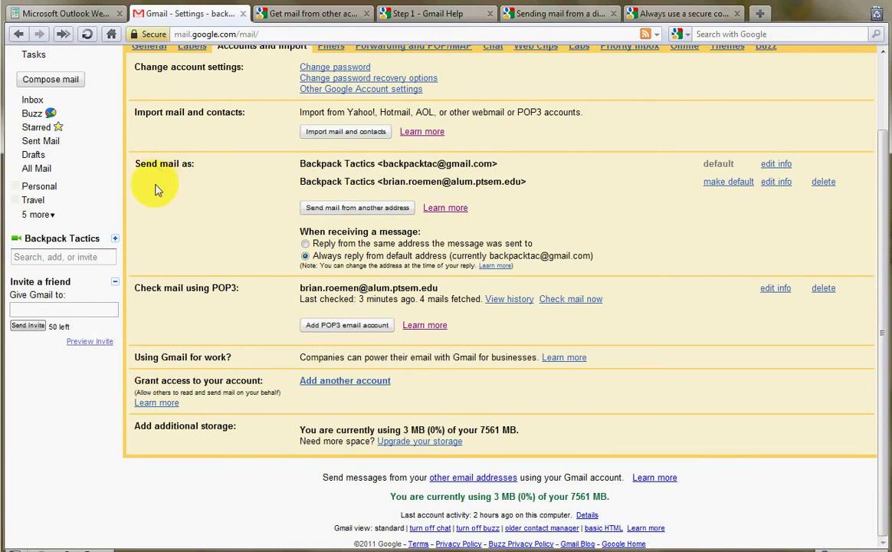
scroll(255, 159, "up", 3)
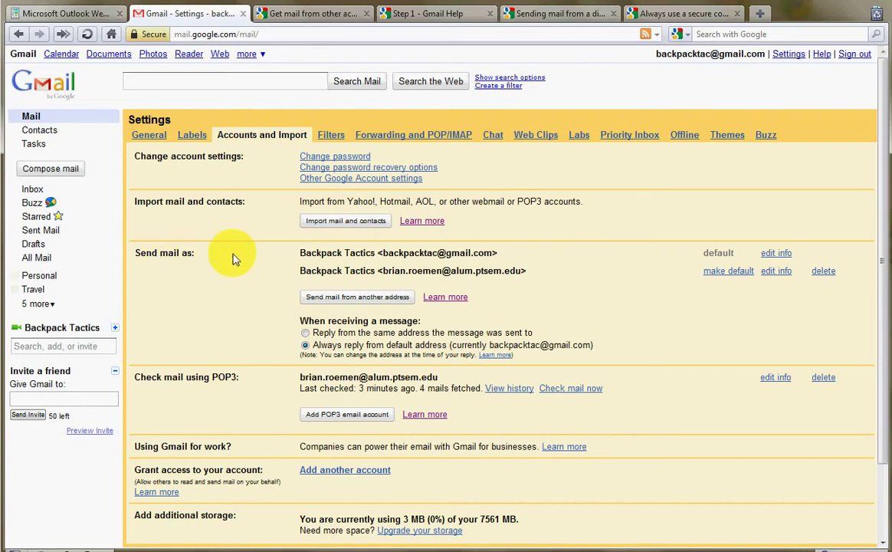
left_click_drag(298, 253, 848, 277)
left_click(530, 313)
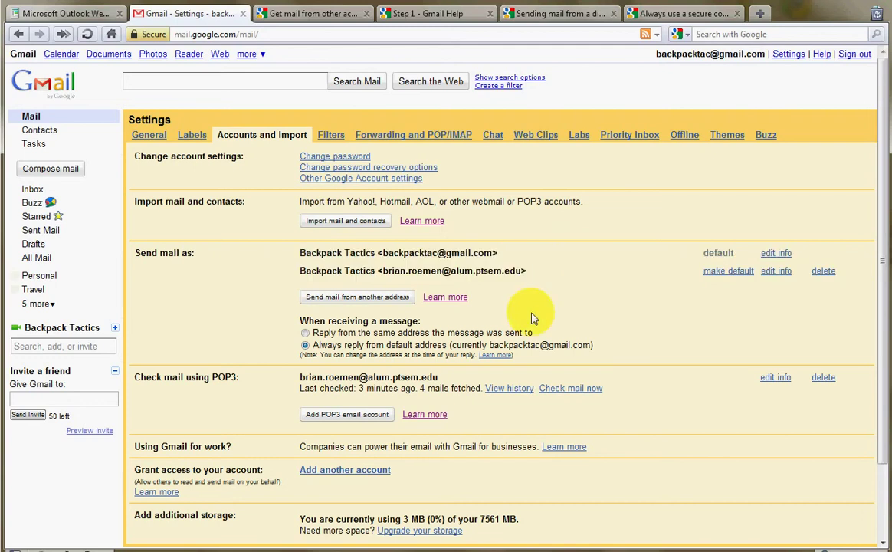
Step: Check the school address under Check mail using POP3, then go back to the Inbox
scroll(285, 294, "down", 1)
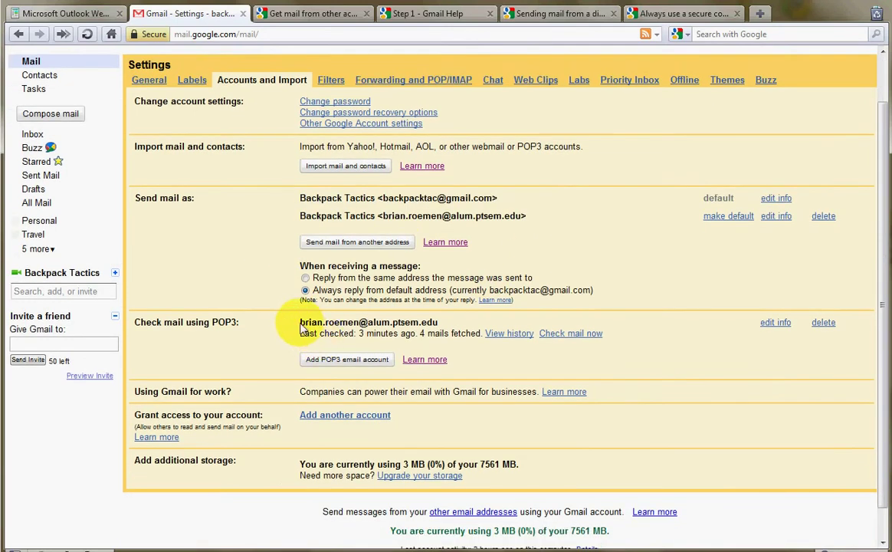
left_click_drag(299, 323, 454, 331)
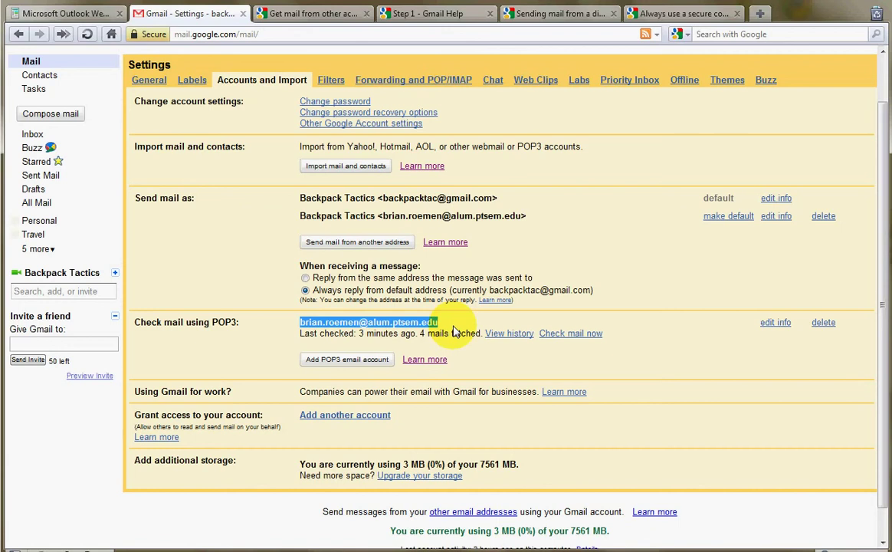
left_click(454, 331)
scroll(454, 331, "up", 3)
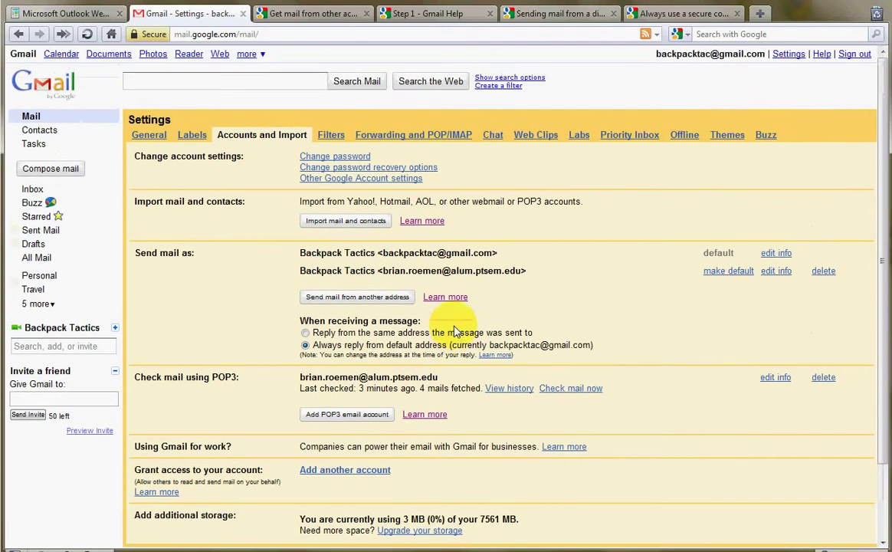
left_click(46, 86)
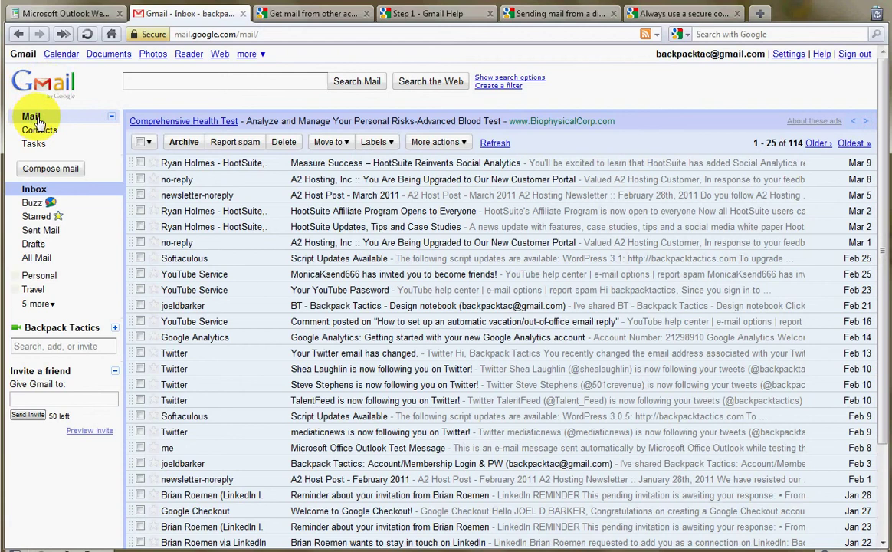
Step: Refresh the inbox and set the new school-address label's colour to red
left_click(34, 121)
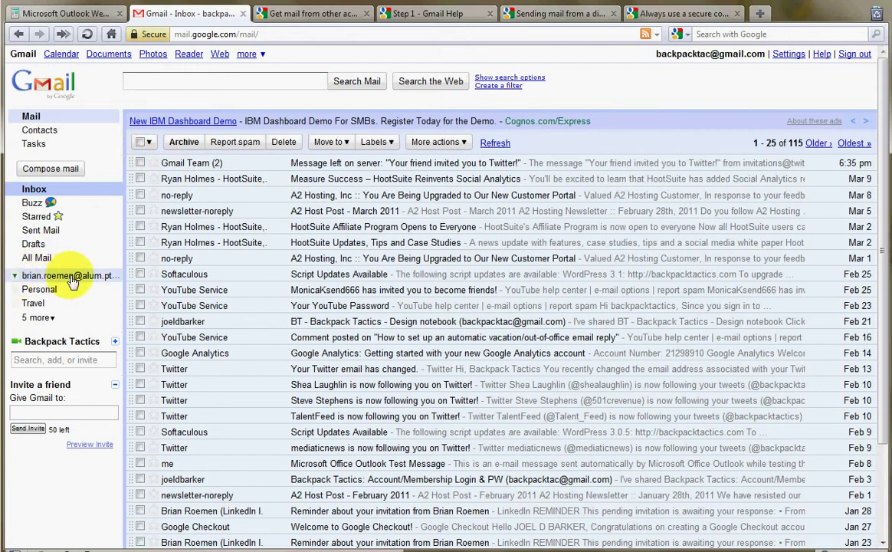
left_click(15, 277)
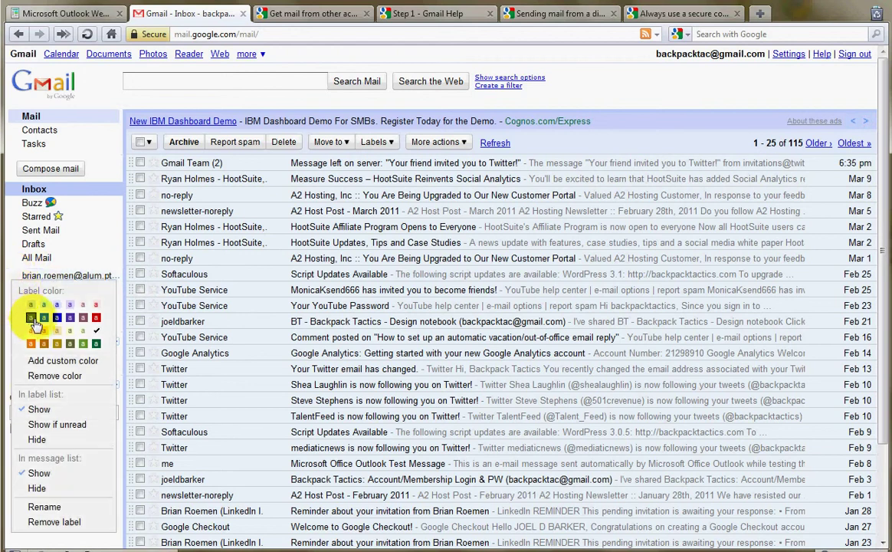
left_click(97, 317)
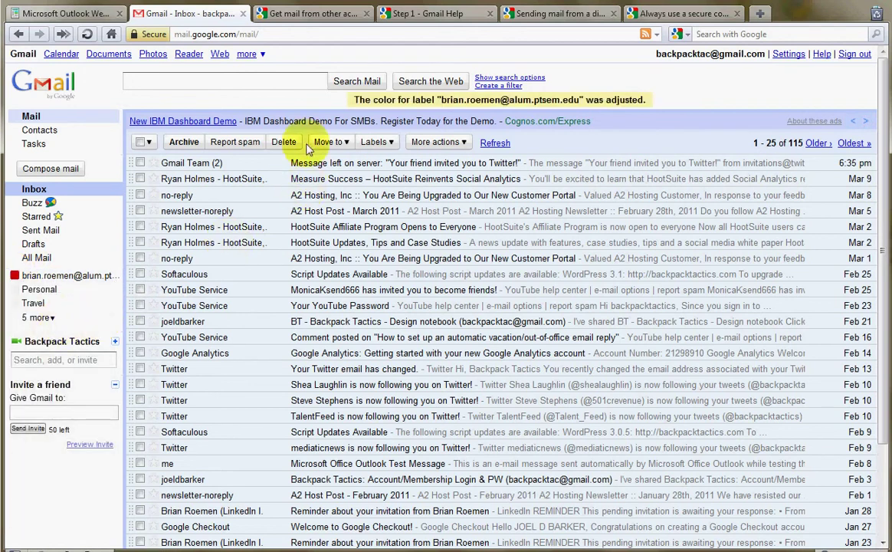
Step: Reload the inbox to show the red school-address label
scroll(273, 146, "down", 5)
scroll(269, 215, "up", 4)
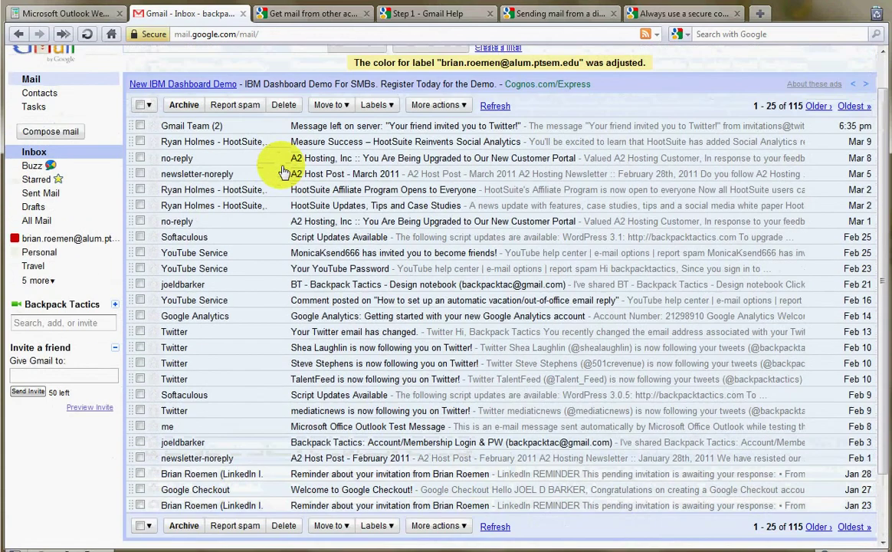
scroll(284, 171, "up", 1)
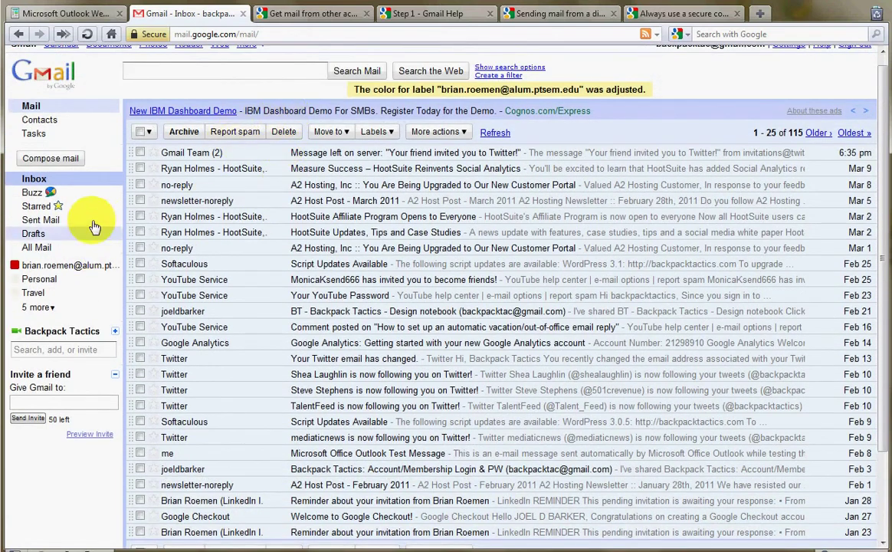
left_click(46, 82)
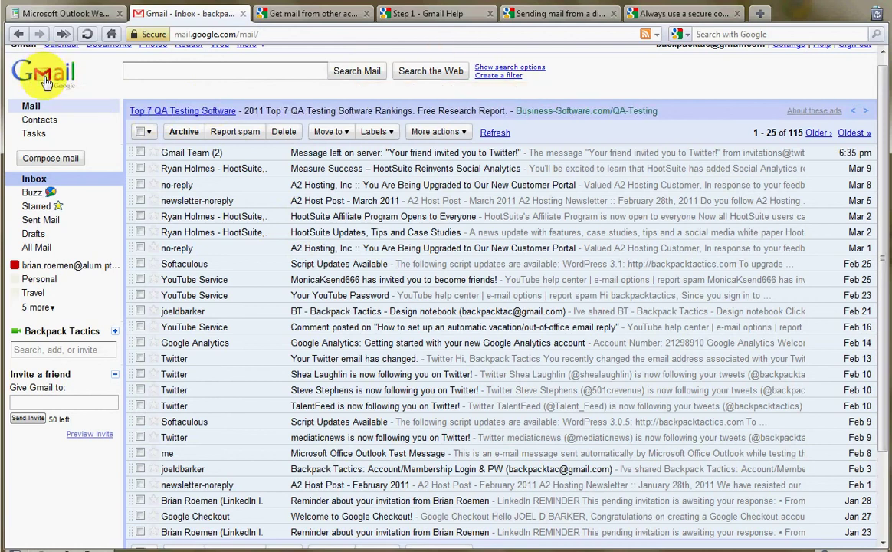
scroll(675, 115, "up", 1)
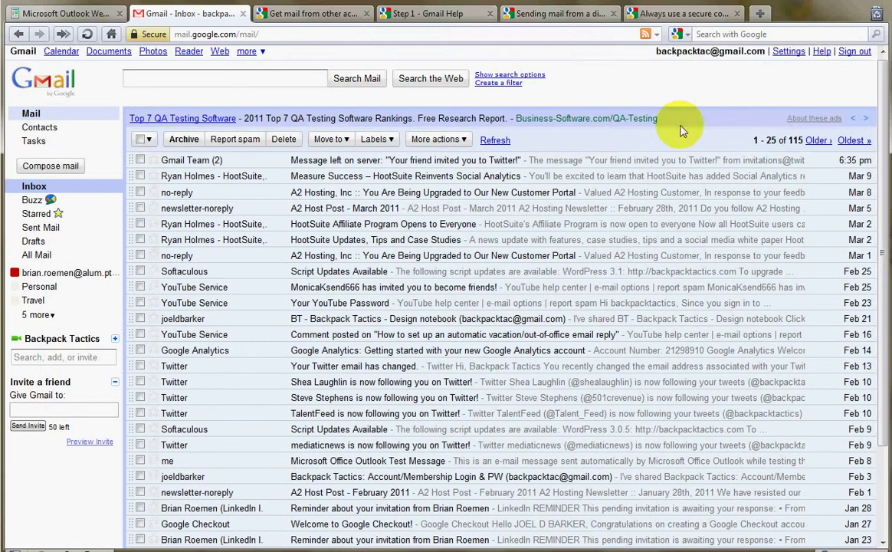
Step: Run Check mail now for the school POP3 account in Accounts and Import, then return to the inbox
left_click(789, 55)
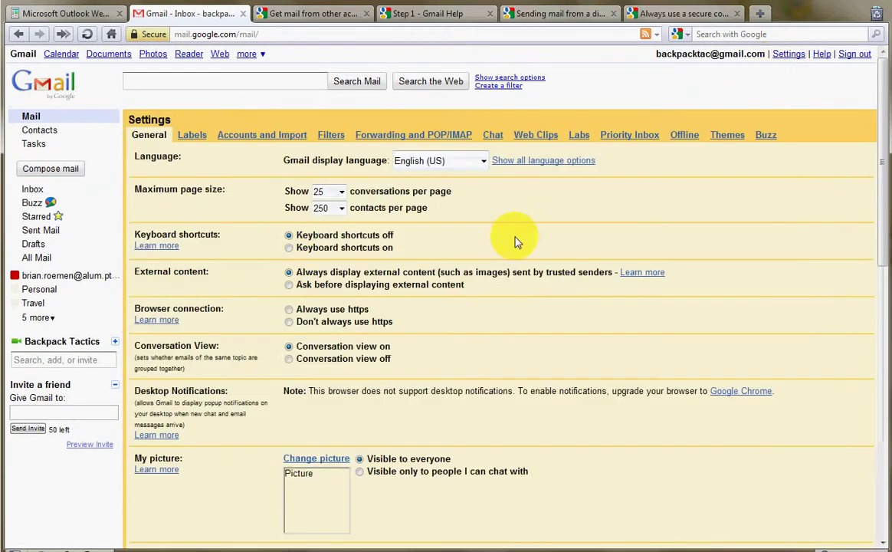
scroll(255, 341, "down", 3)
scroll(253, 342, "up", 5)
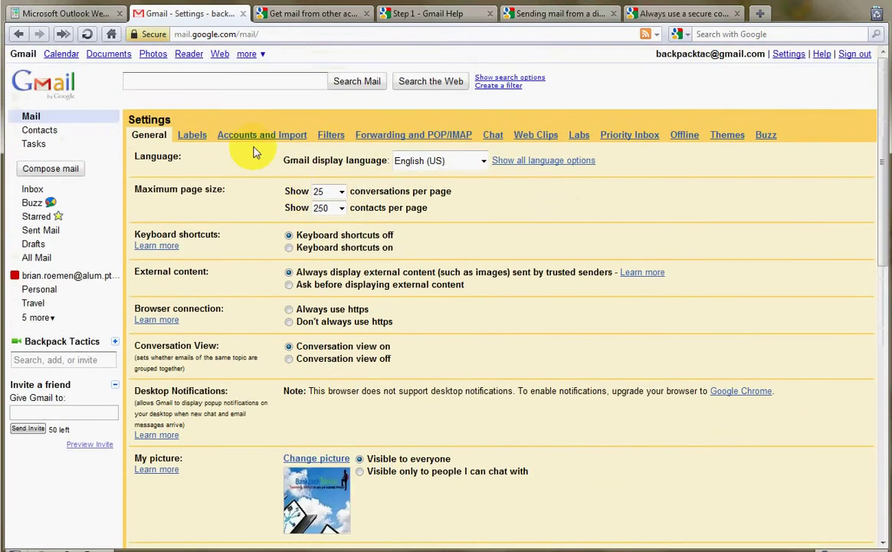
left_click(242, 138)
scroll(357, 362, "down", 3)
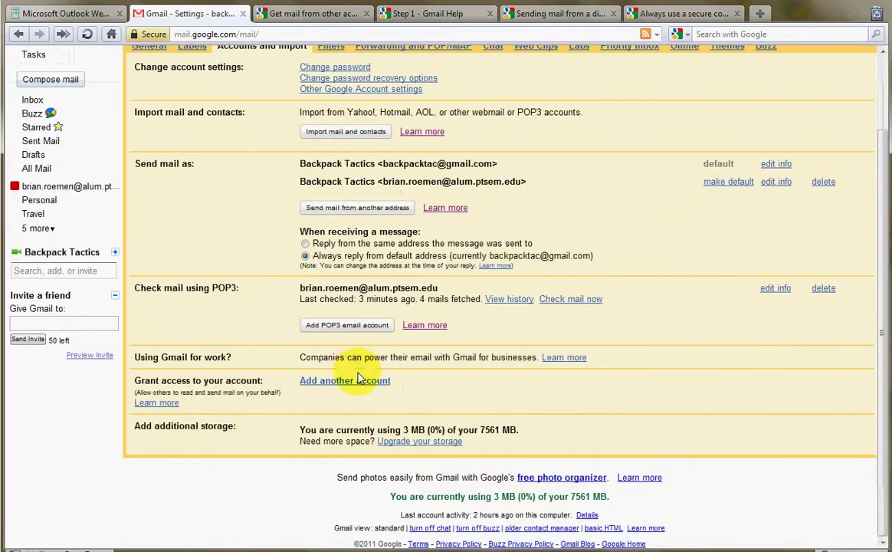
left_click(566, 301)
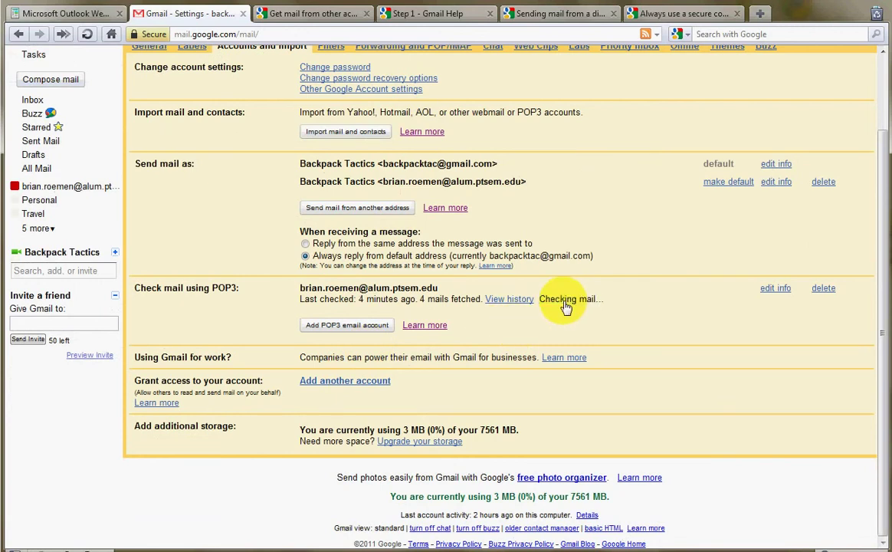
scroll(551, 323, "up", 3)
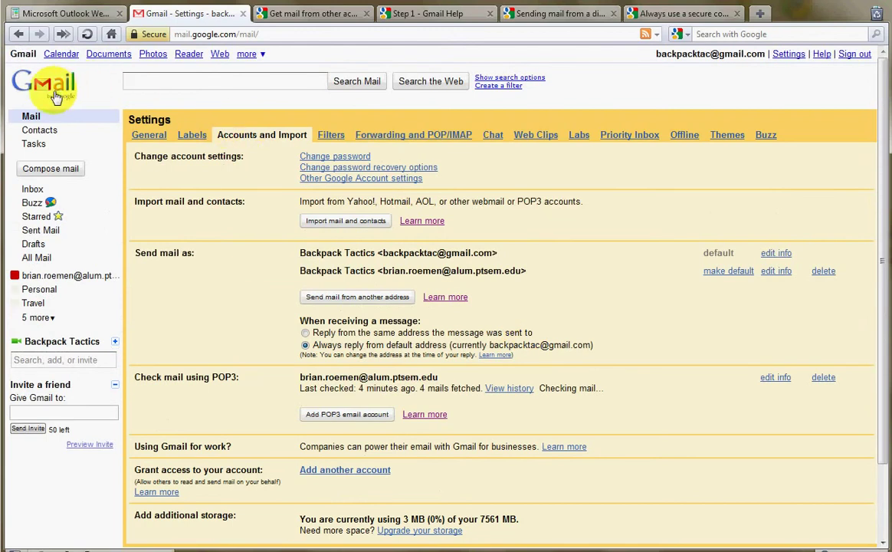
left_click(35, 88)
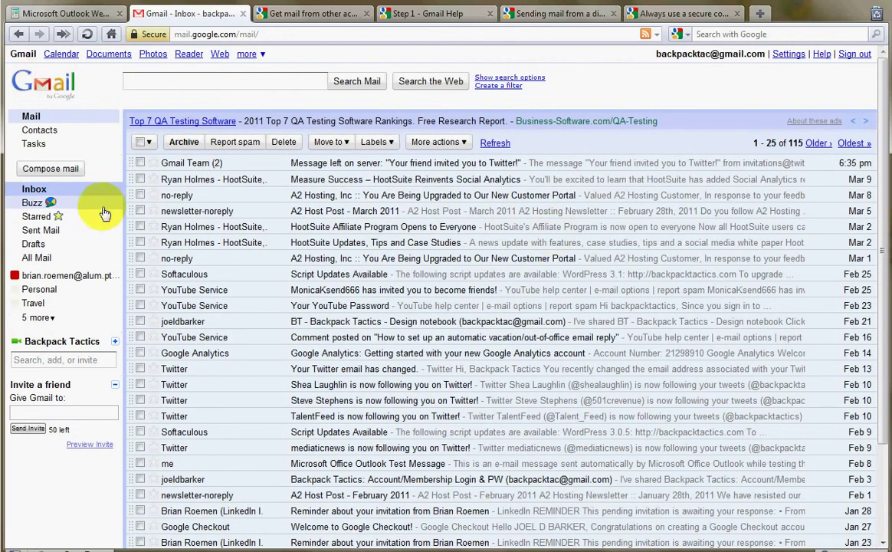
Step: Filter by the school-address label to see the Gmail Confirmation message, then return to the full inbox
left_click(36, 277)
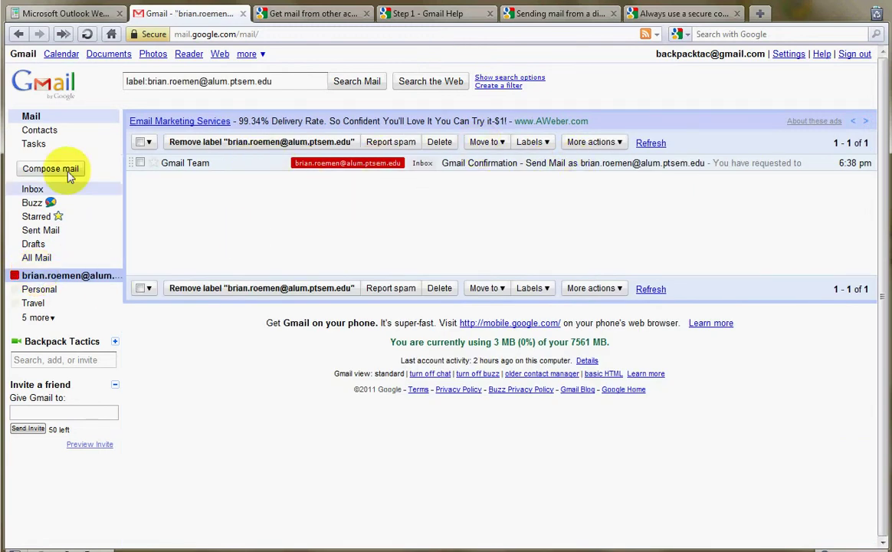
left_click(54, 93)
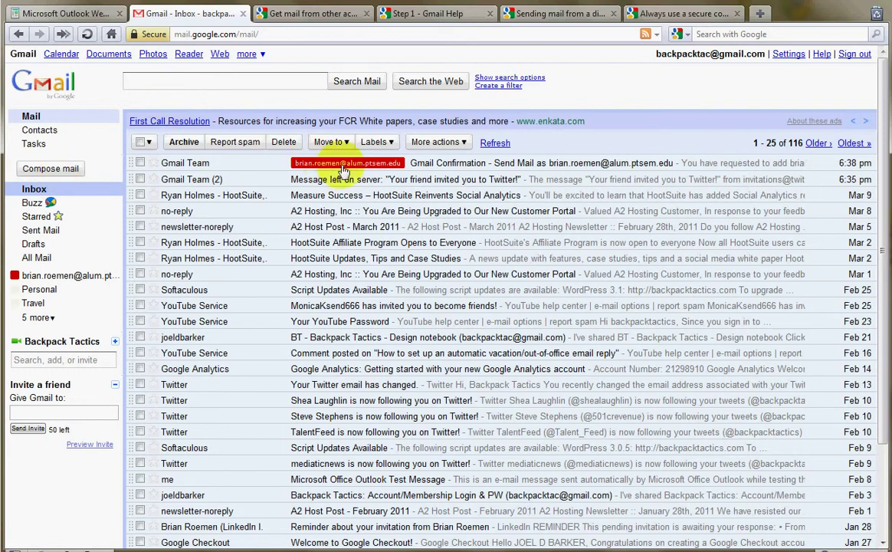
Step: Compose a new message with the school address in the From field and 'hello.' as the body
left_click(43, 175)
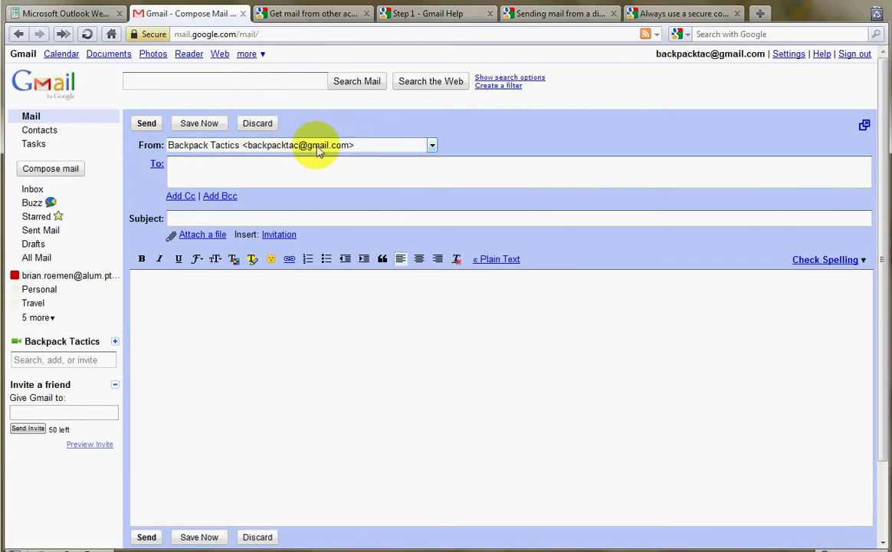
left_click(432, 145)
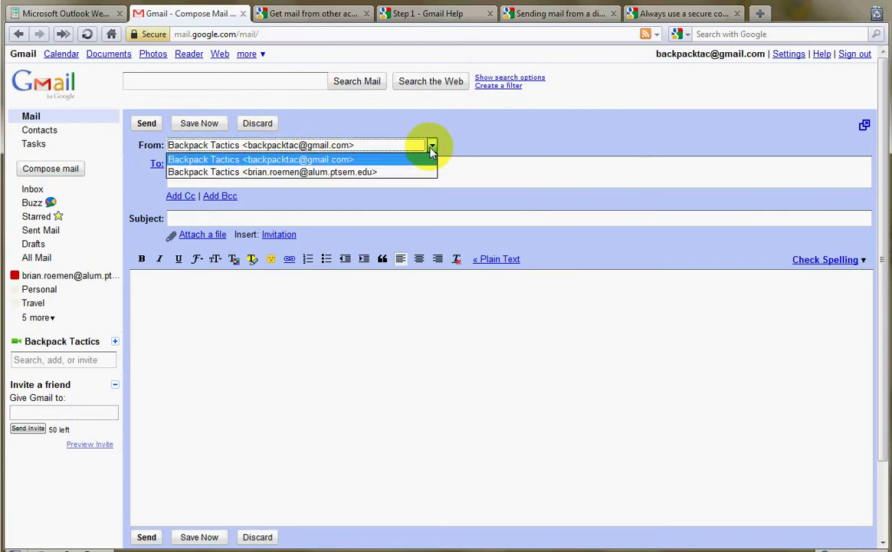
left_click(350, 173)
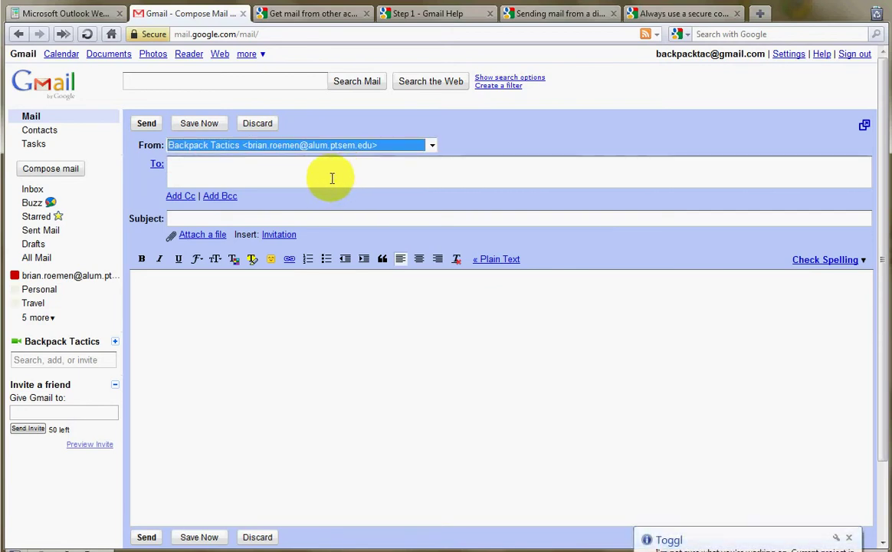
left_click(257, 305)
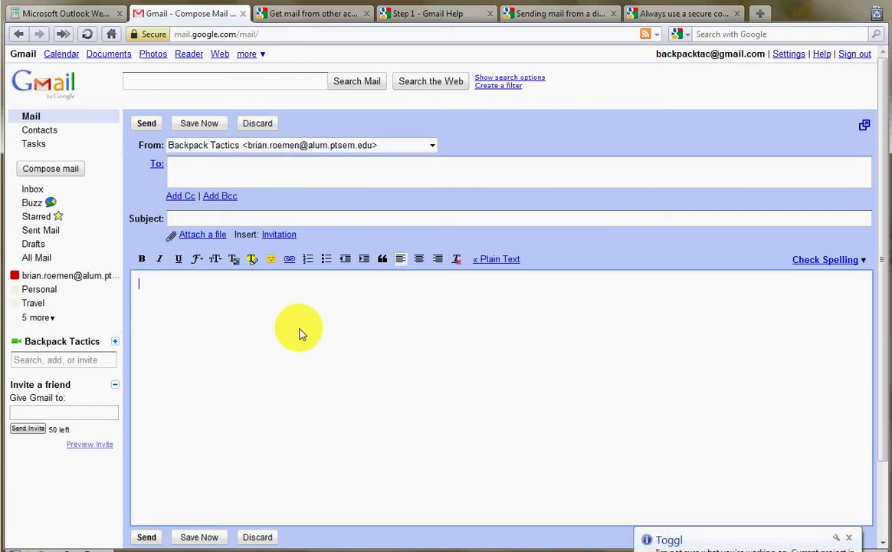
type("hello.")
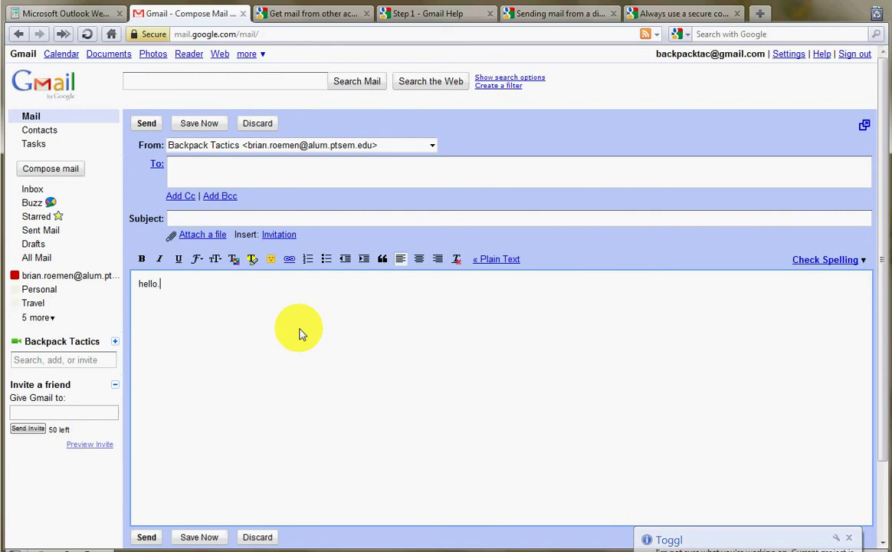
left_click(433, 145)
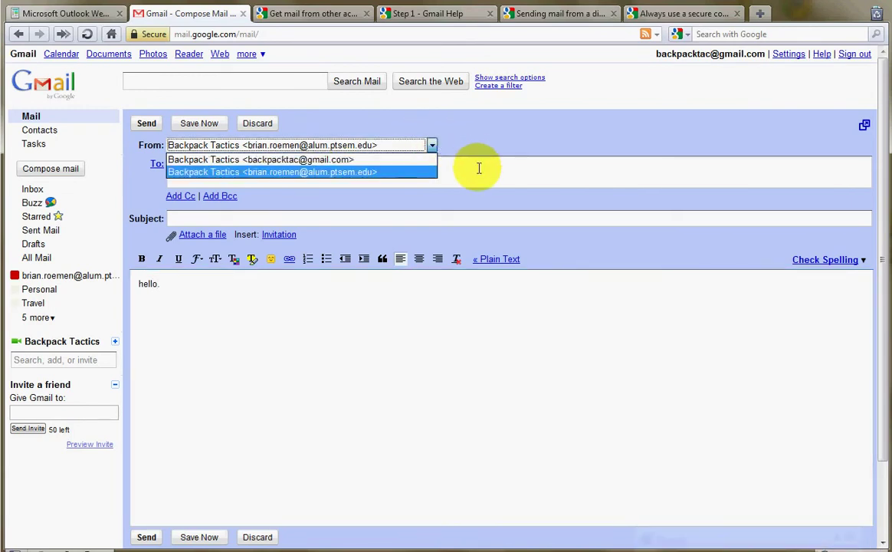
left_click(472, 168)
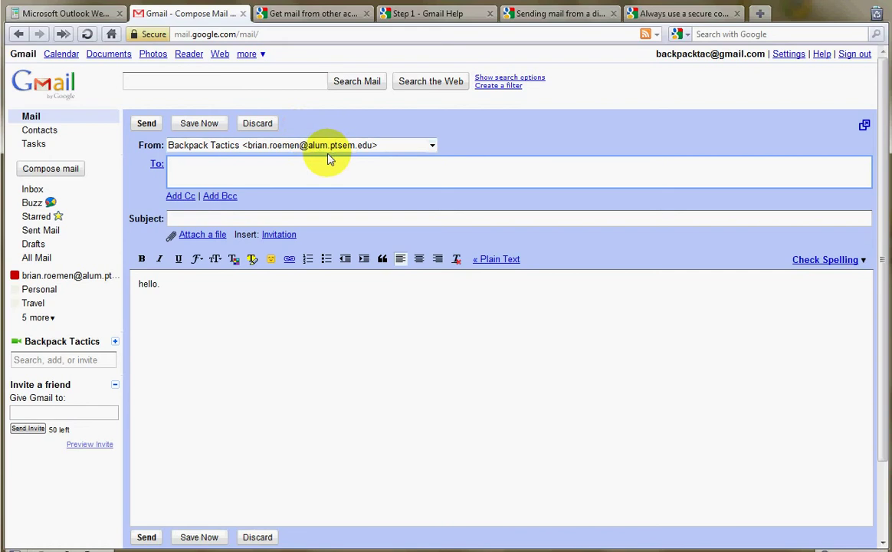